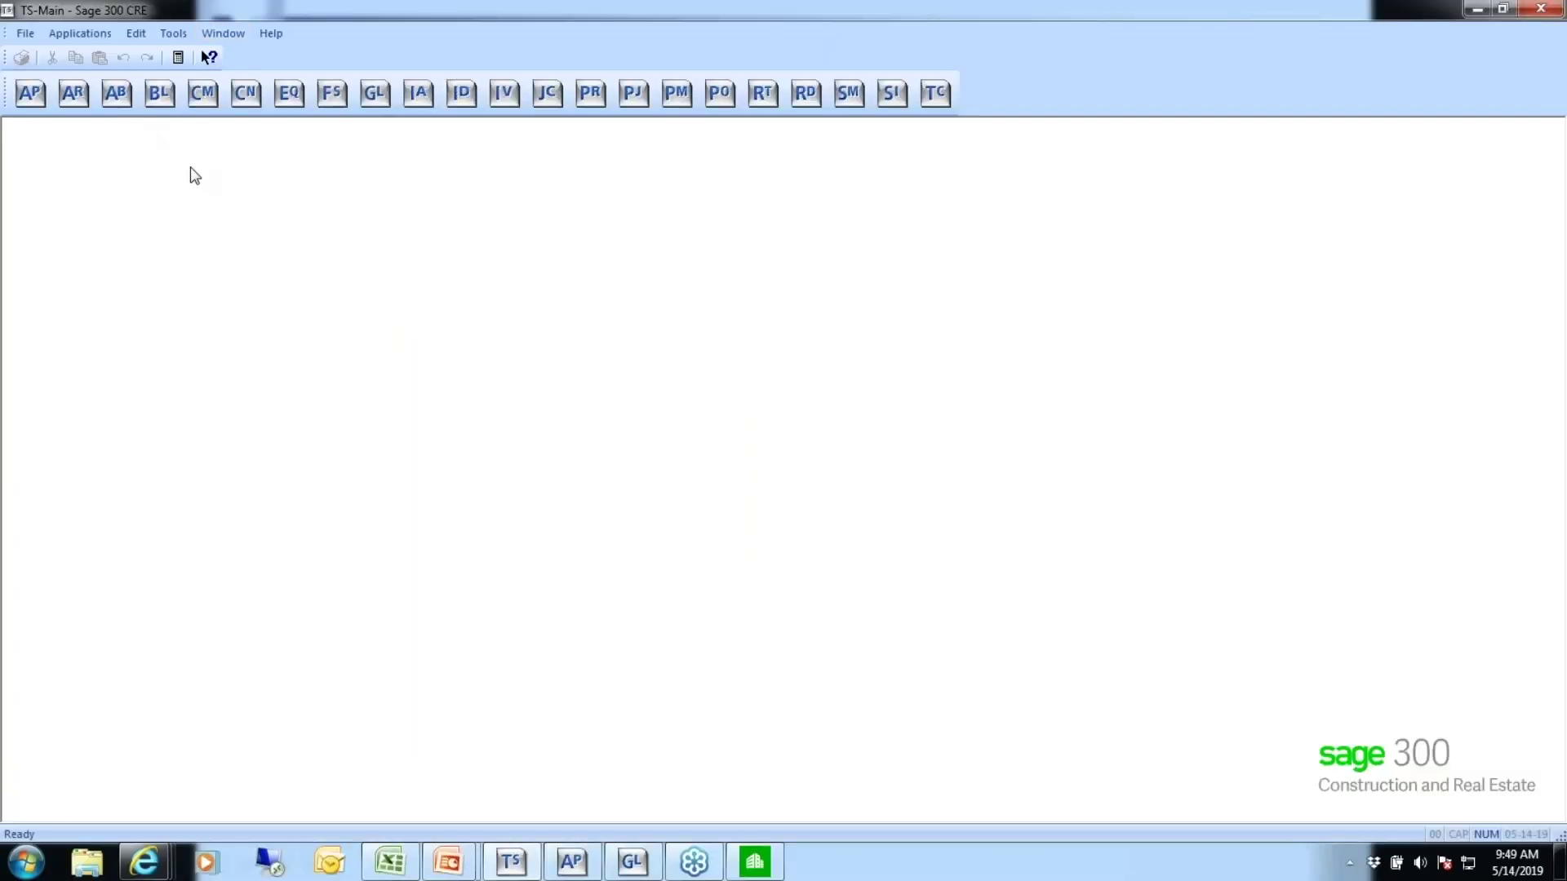
Step: Launch Accounts Receivable from the TS-Main toolbar's AR button
{"action": "left_click", "coordinate": [82, 93]}
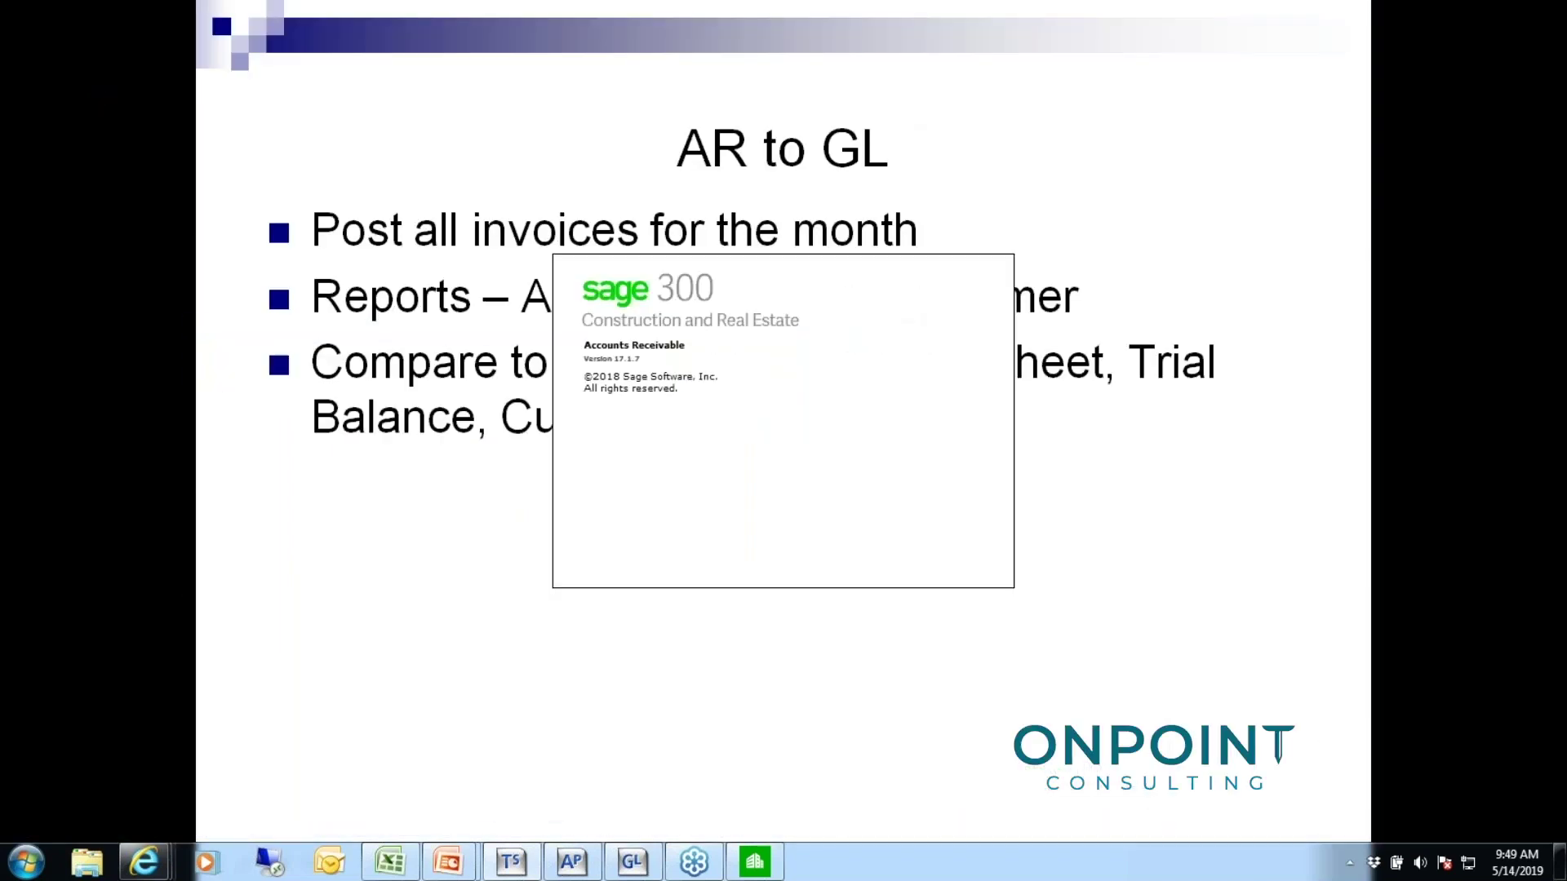
Step: Open the Aging Detail by Customer report and set its Aging As Of Date to 053115
{"action": "left_click", "coordinate": [237, 33]}
{"action": "mouse_move", "coordinate": [245, 89]}
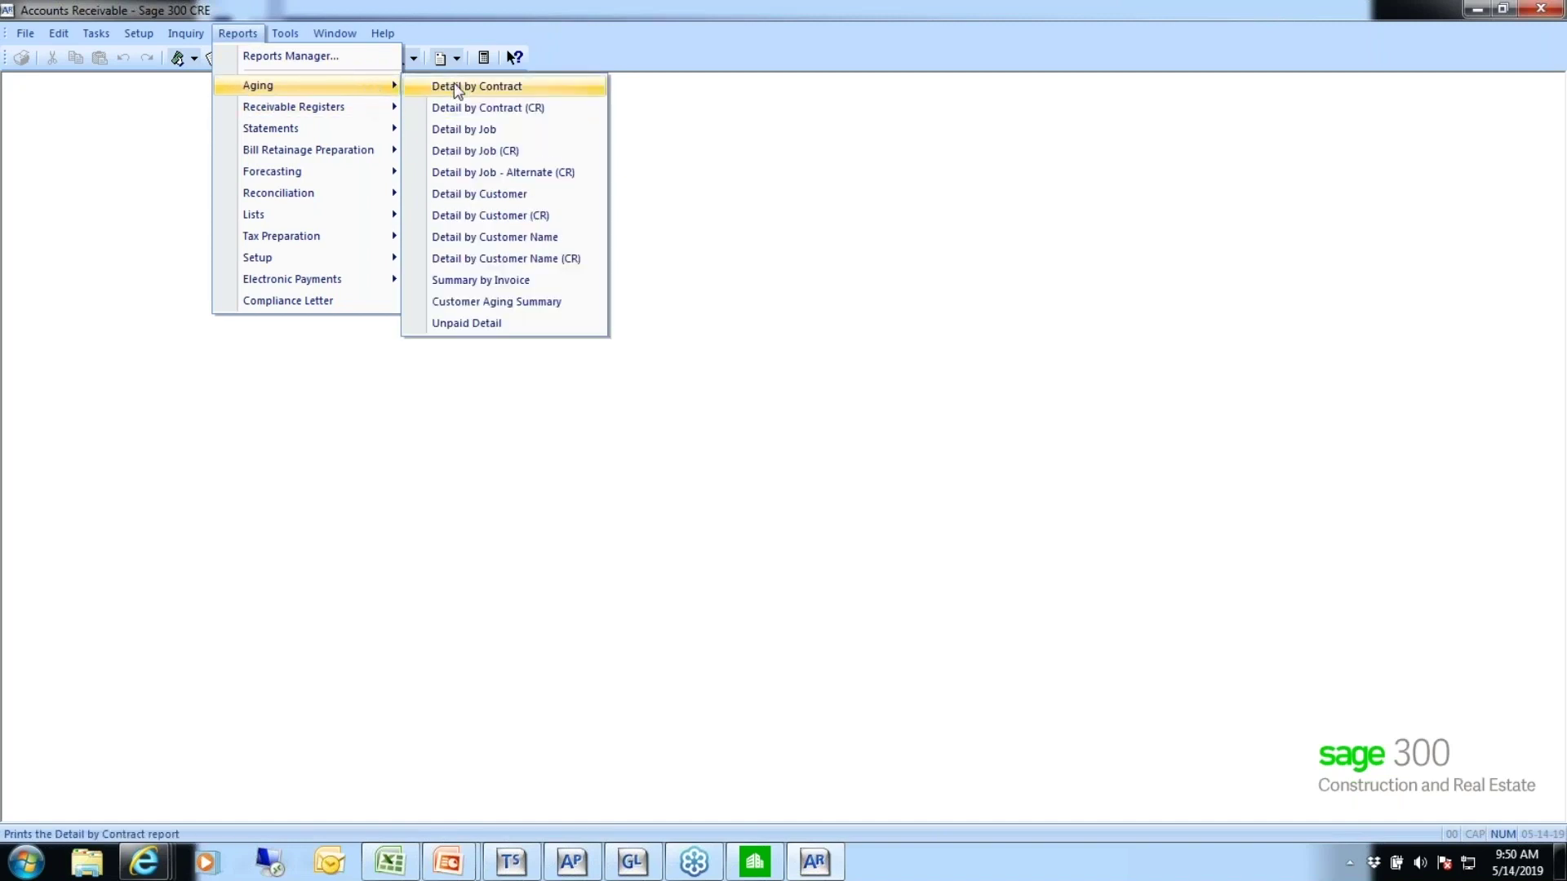
{"action": "left_click", "coordinate": [460, 205]}
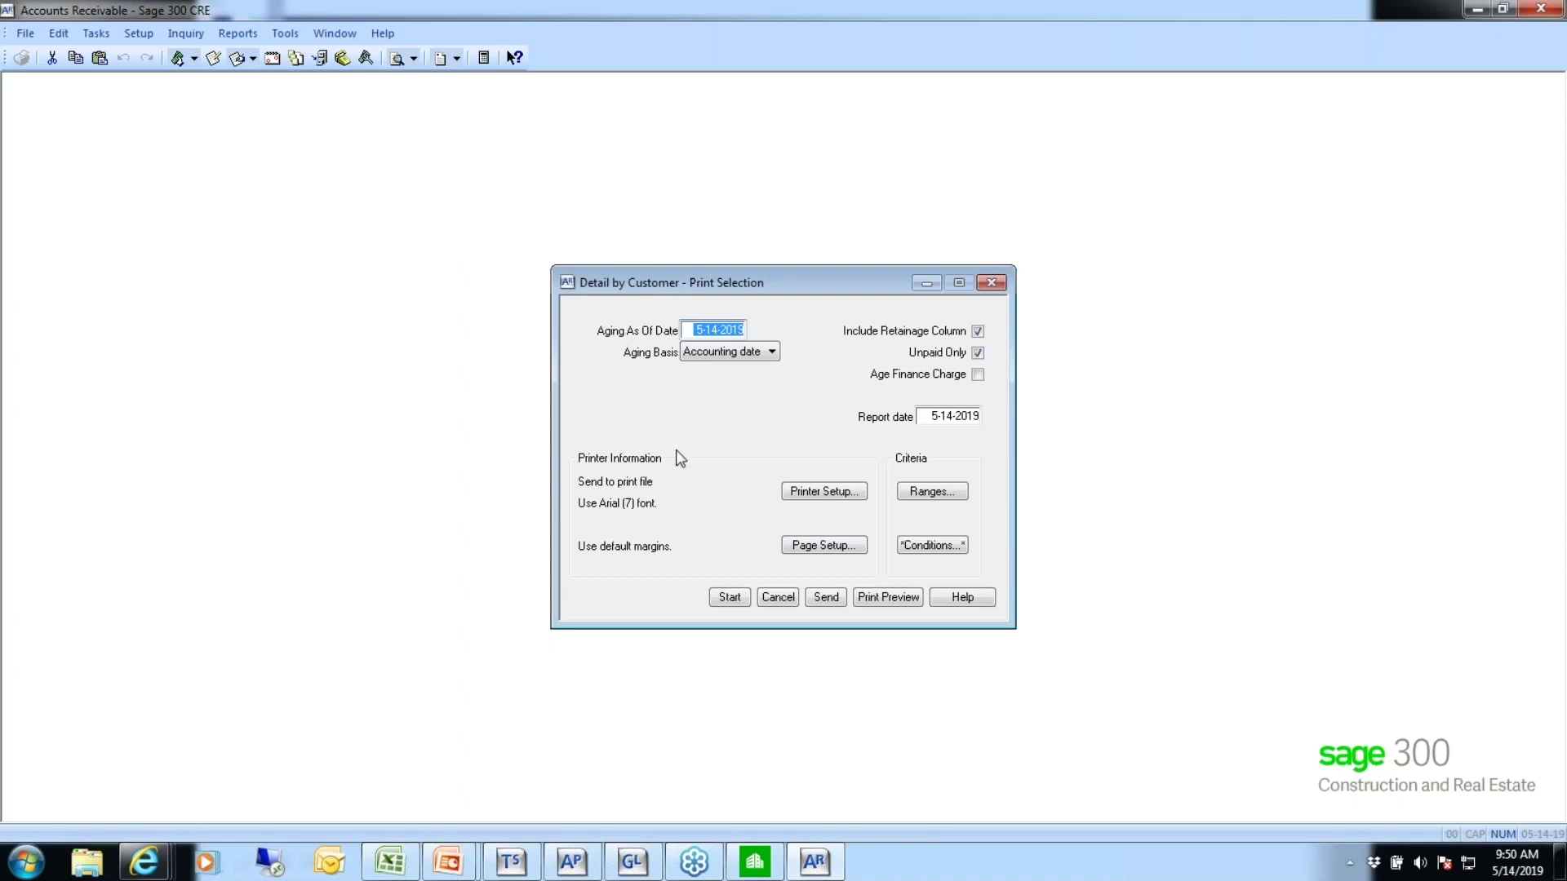
{"action": "key", "text": "BackSpace"}
{"action": "type", "text": "053115"}
Step: Add a Debit Account - Accrual Company equals 21 condition to the aging report
{"action": "left_click", "coordinate": [934, 545]}
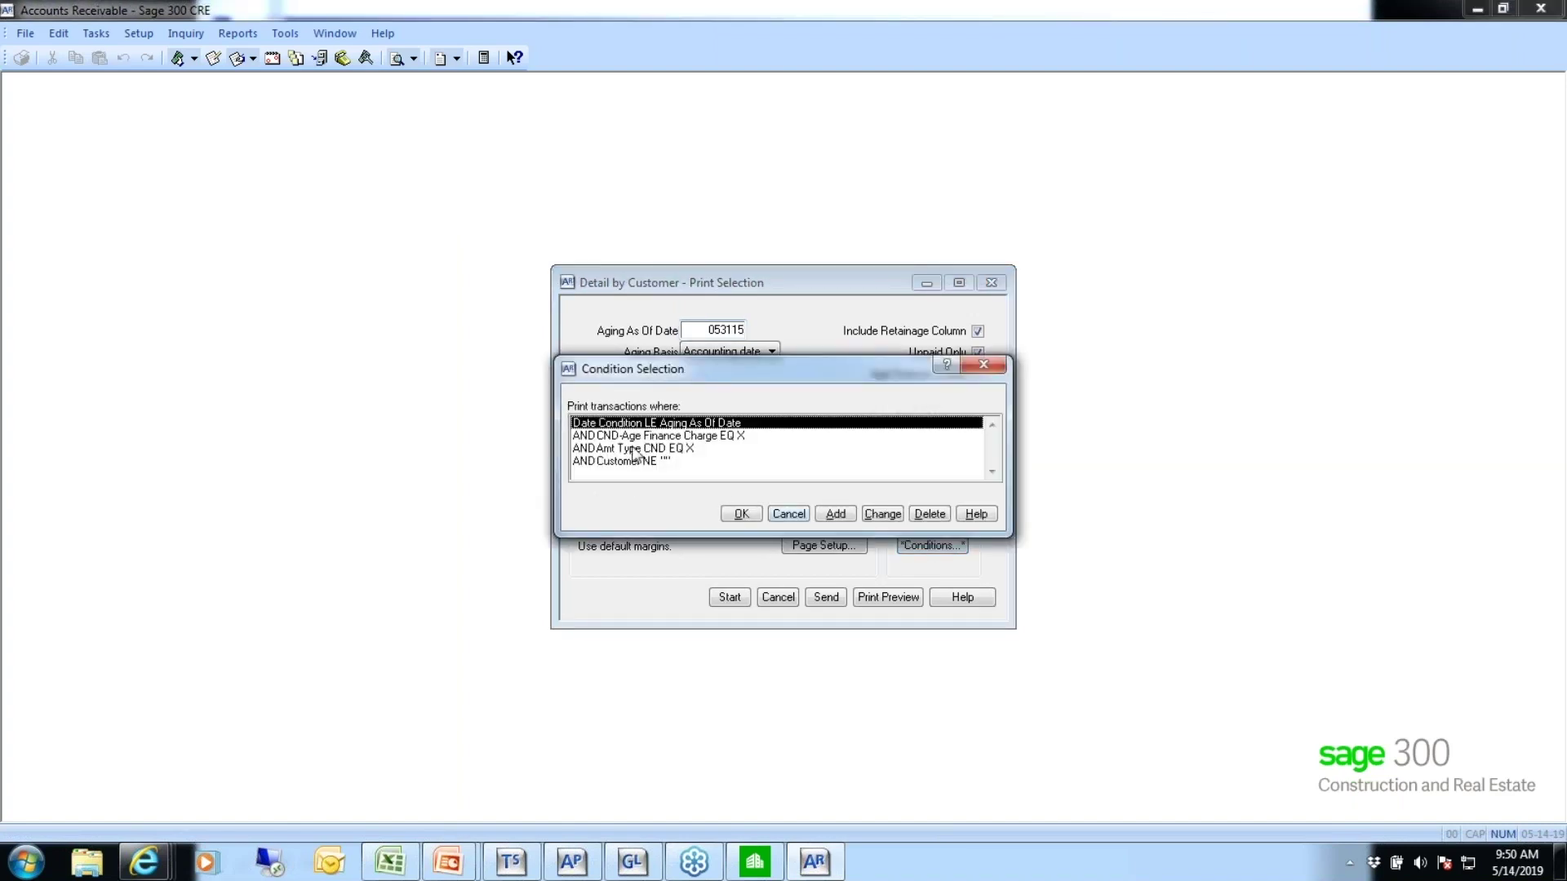
{"action": "left_click", "coordinate": [614, 461]}
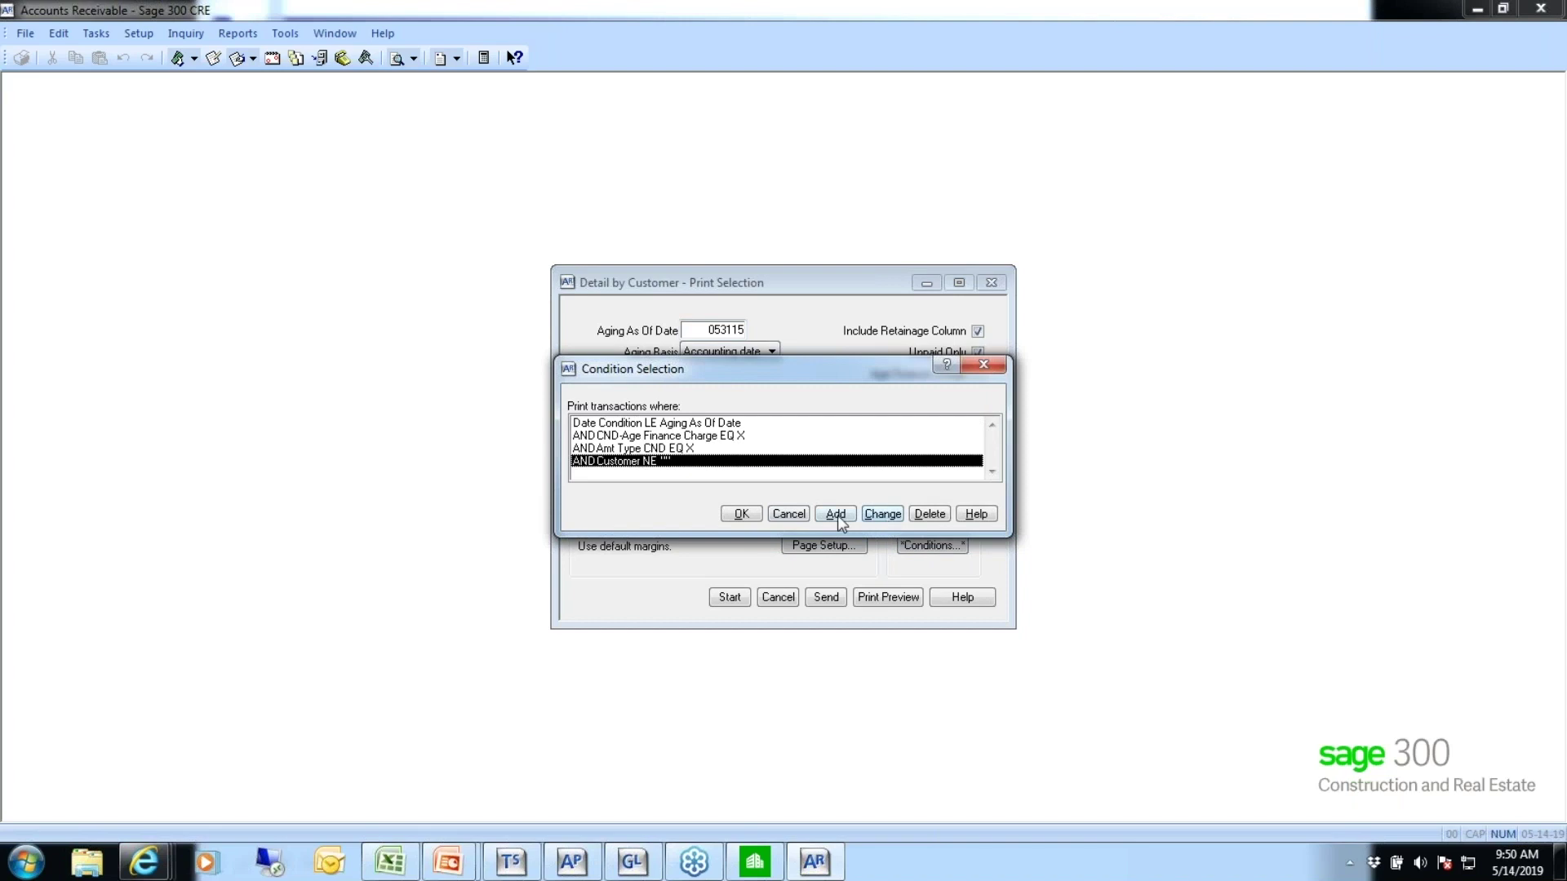
{"action": "left_click", "coordinate": [835, 515]}
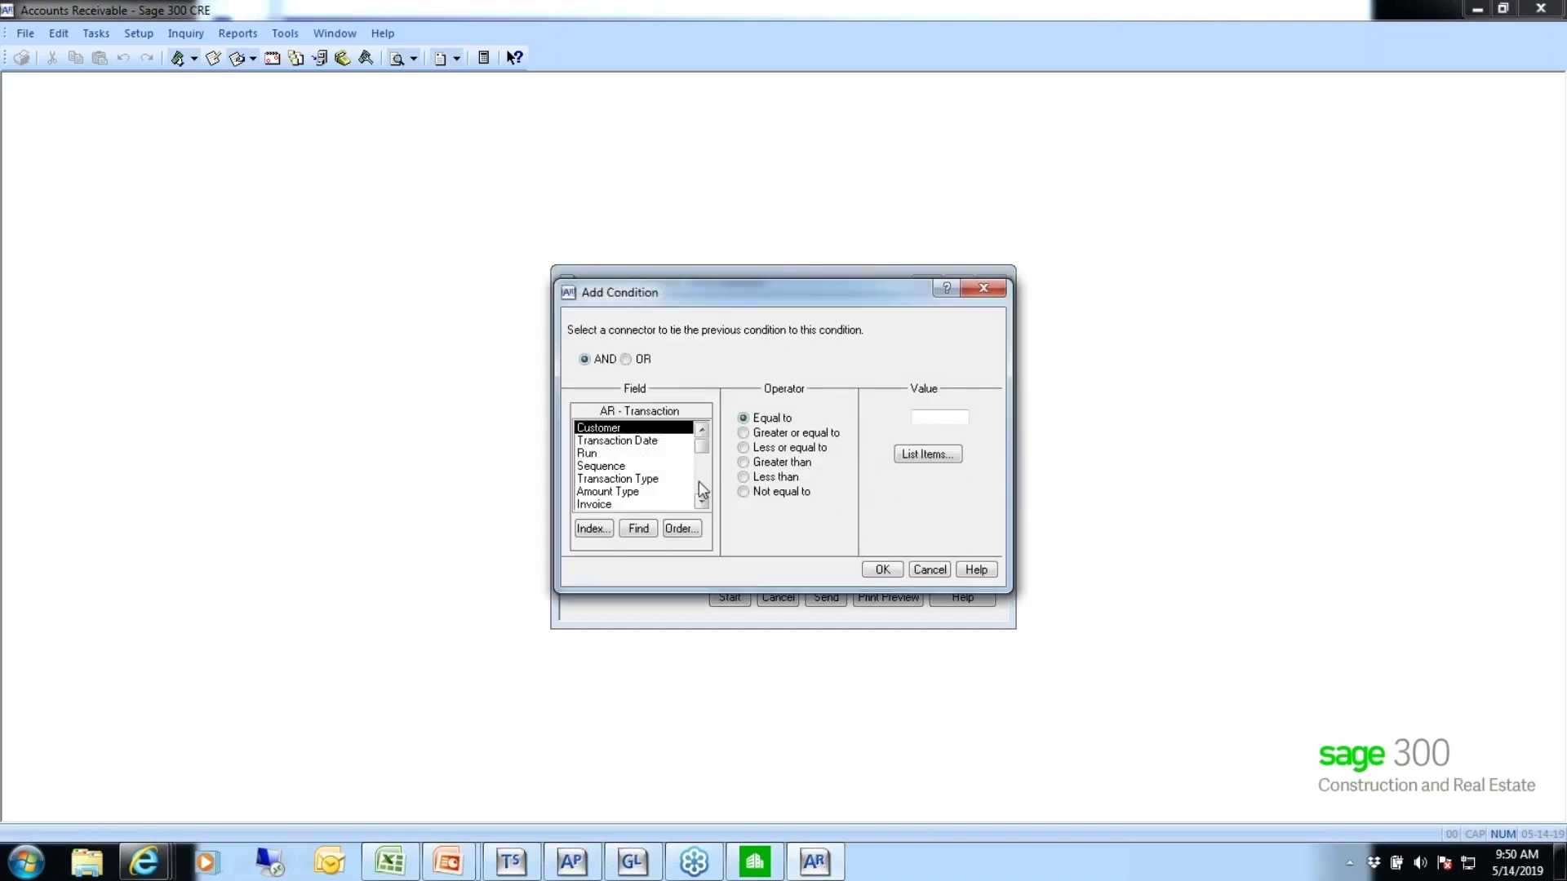
{"action": "scroll", "coordinate": [698, 482], "scroll_direction": "down", "scroll_amount": 5}
{"action": "scroll", "coordinate": [699, 482], "scroll_direction": "down", "scroll_amount": 6}
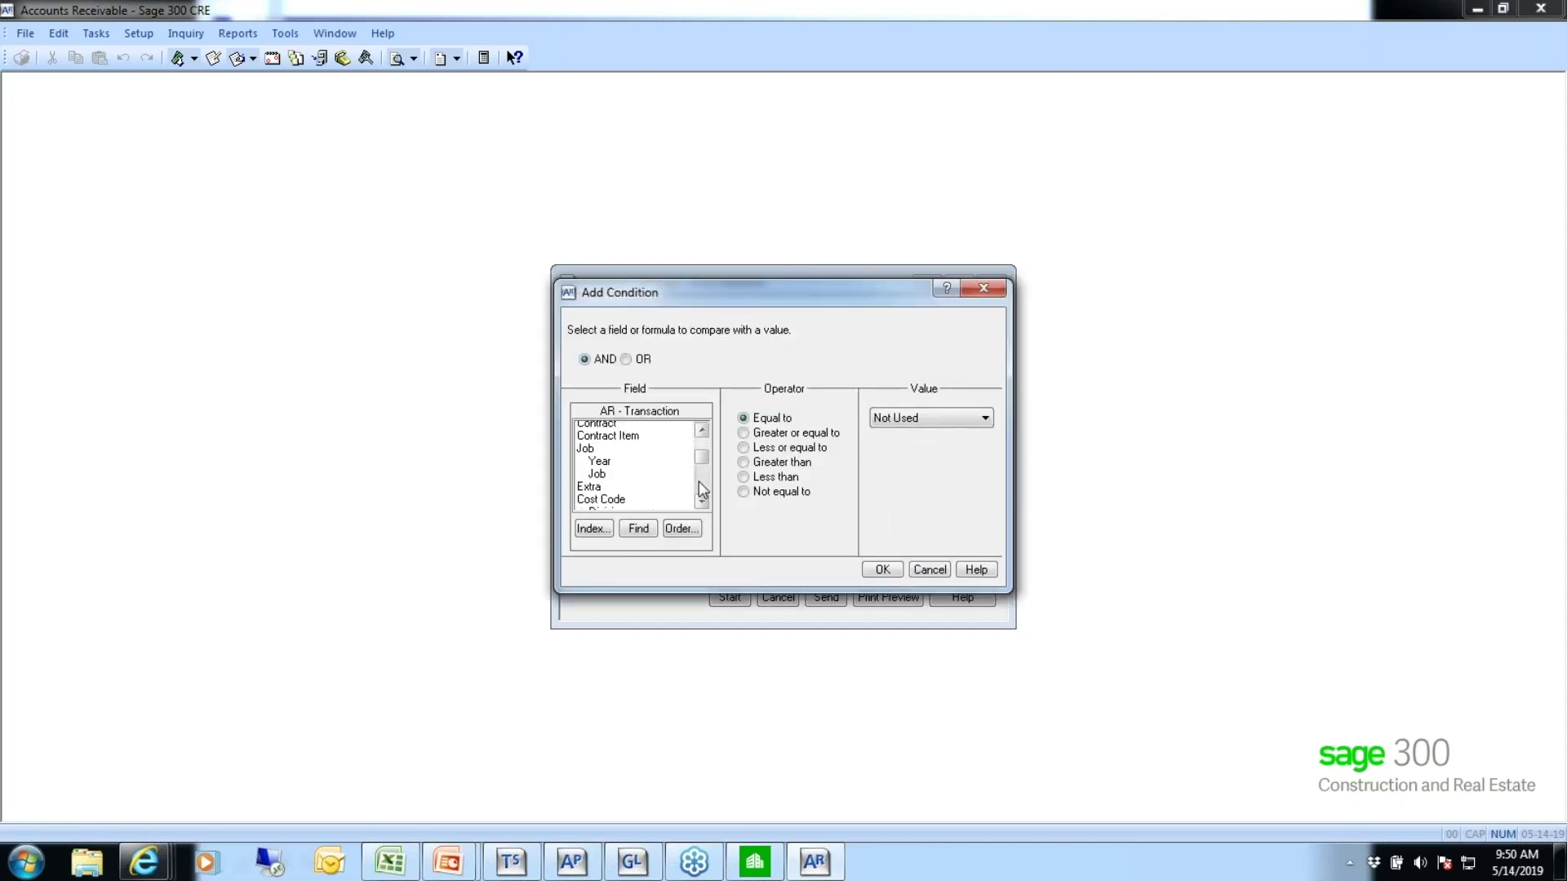
{"action": "scroll", "coordinate": [700, 488], "scroll_direction": "down", "scroll_amount": 2}
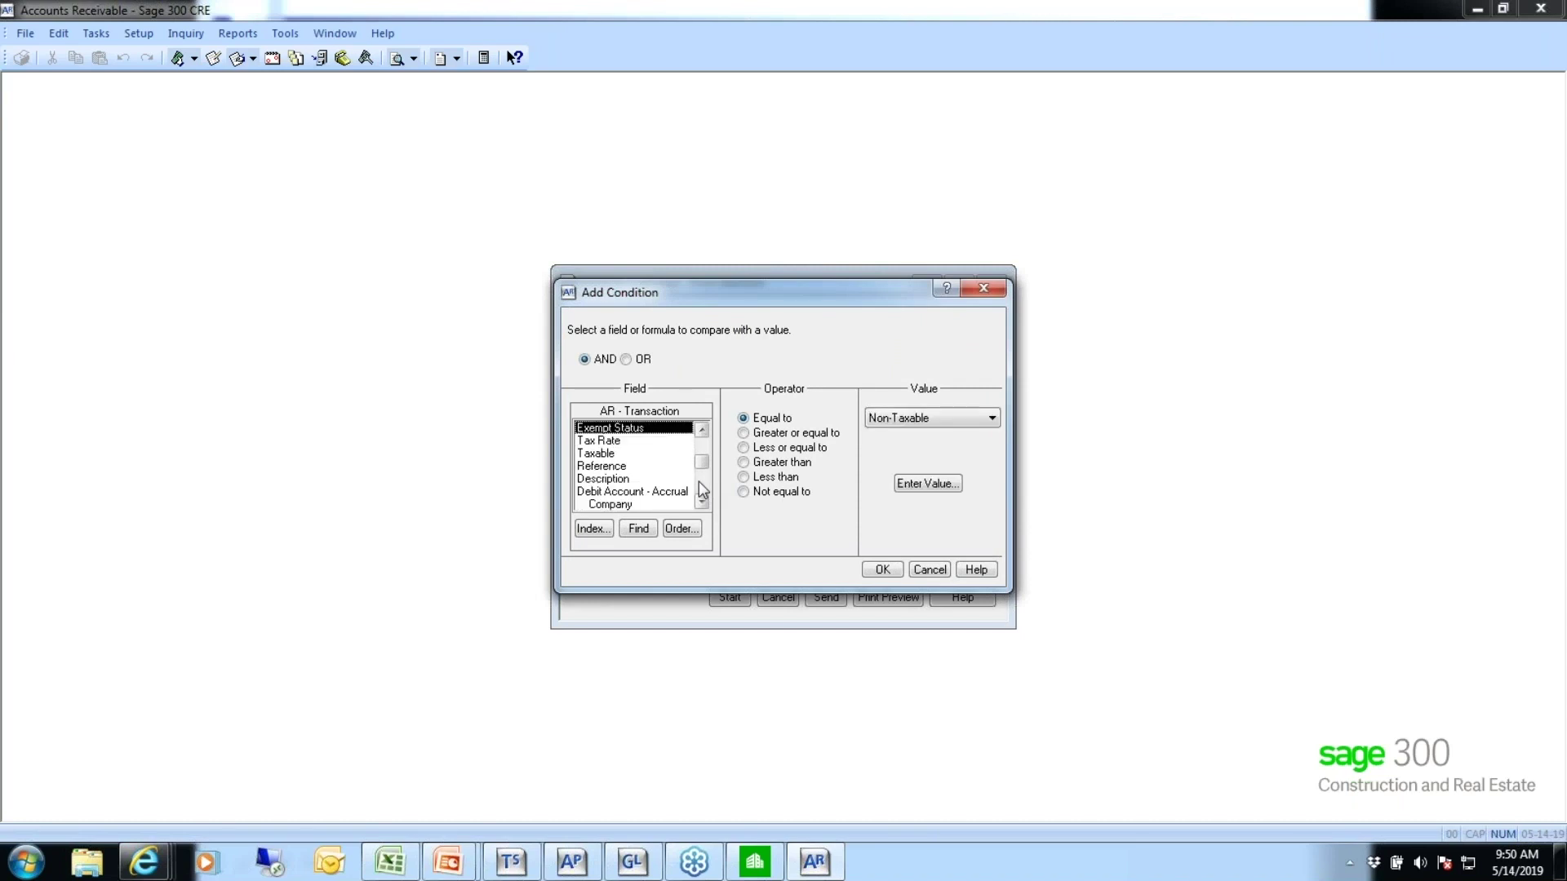
{"action": "scroll", "coordinate": [700, 503], "scroll_direction": "down", "scroll_amount": 5}
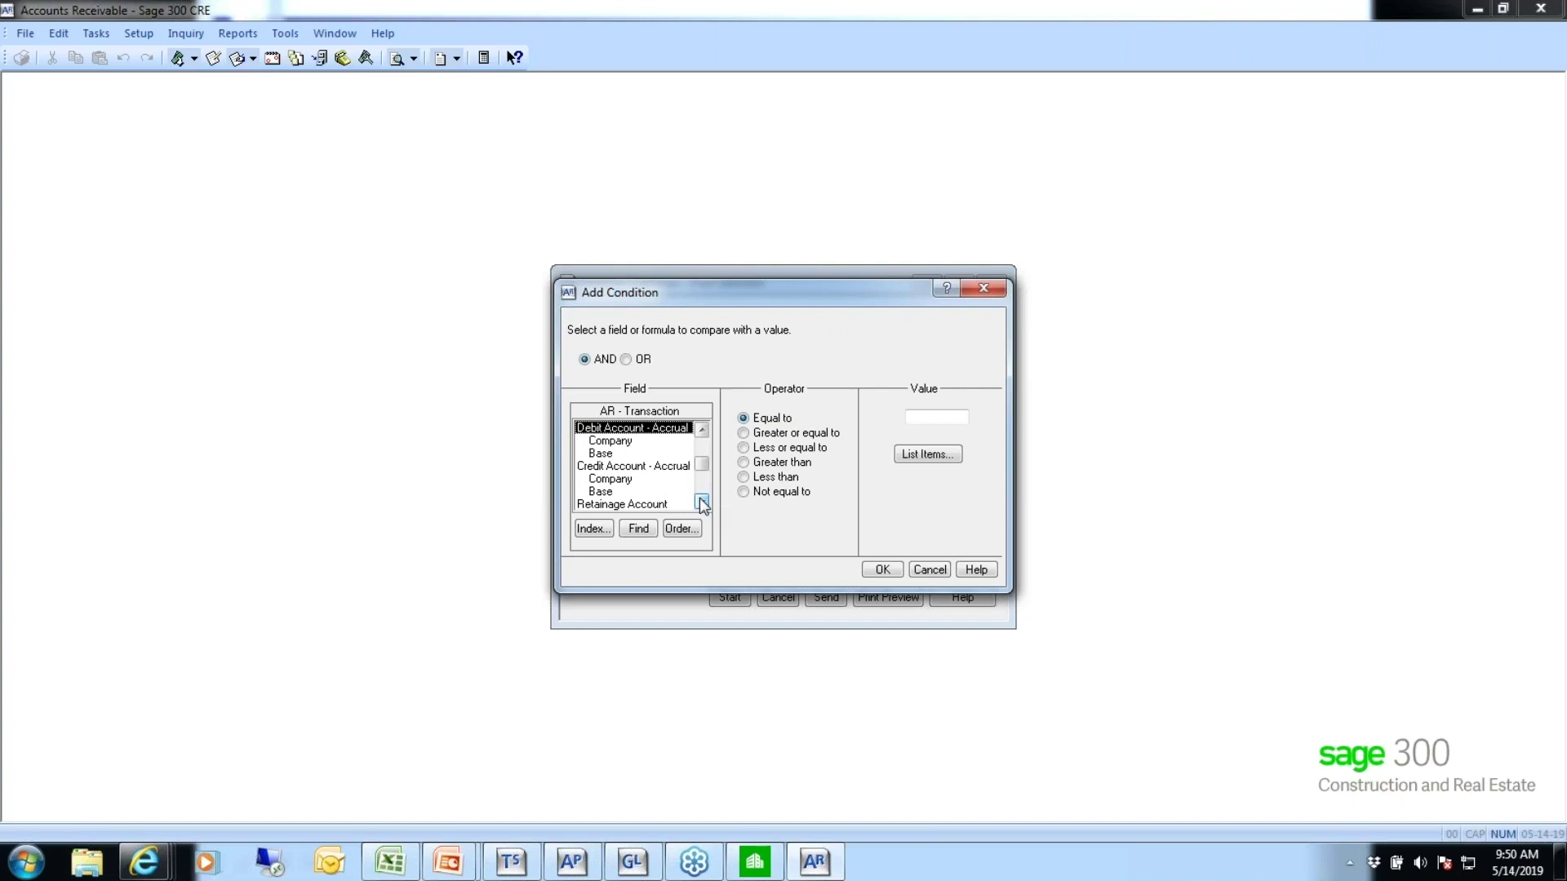
{"action": "left_click", "coordinate": [611, 441]}
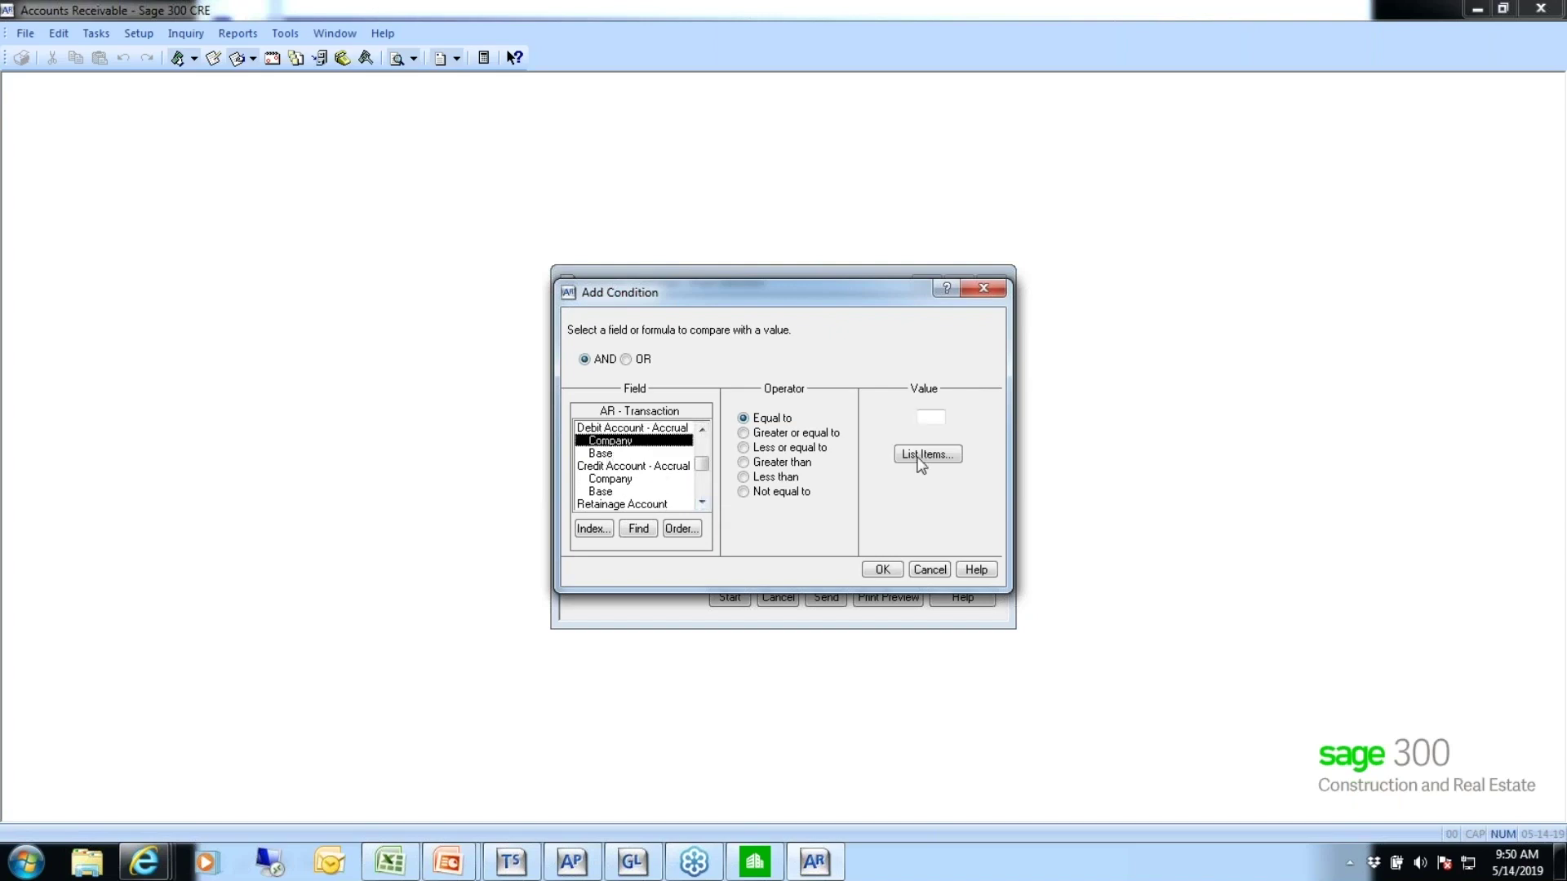
{"action": "left_click", "coordinate": [933, 418]}
{"action": "type", "text": "2"}
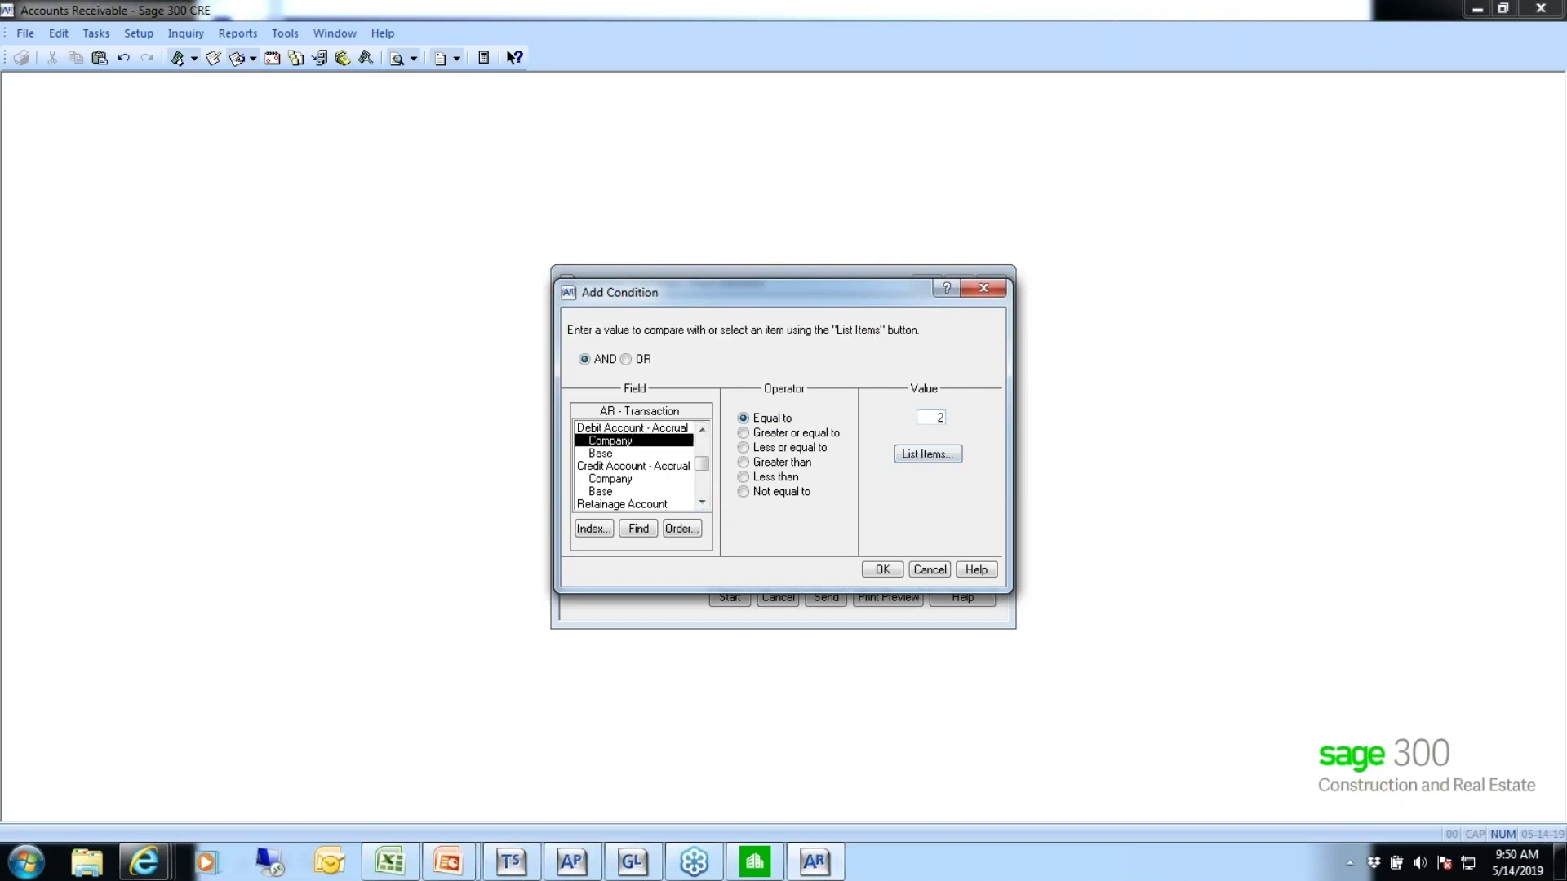
{"action": "type", "text": "1"}
{"action": "left_click", "coordinate": [882, 569]}
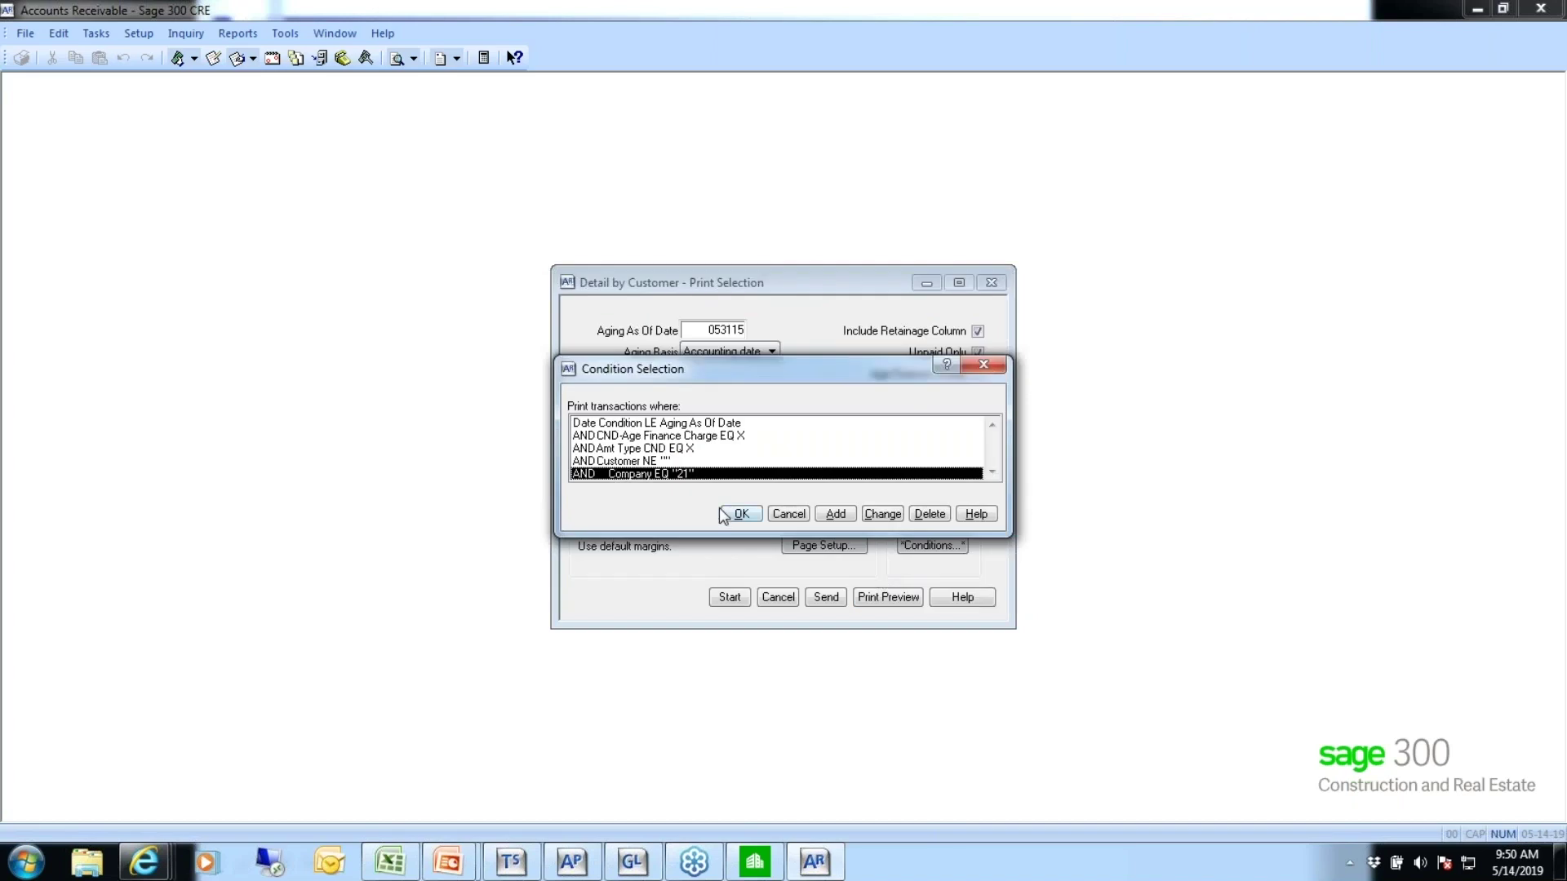
{"action": "left_click", "coordinate": [722, 514]}
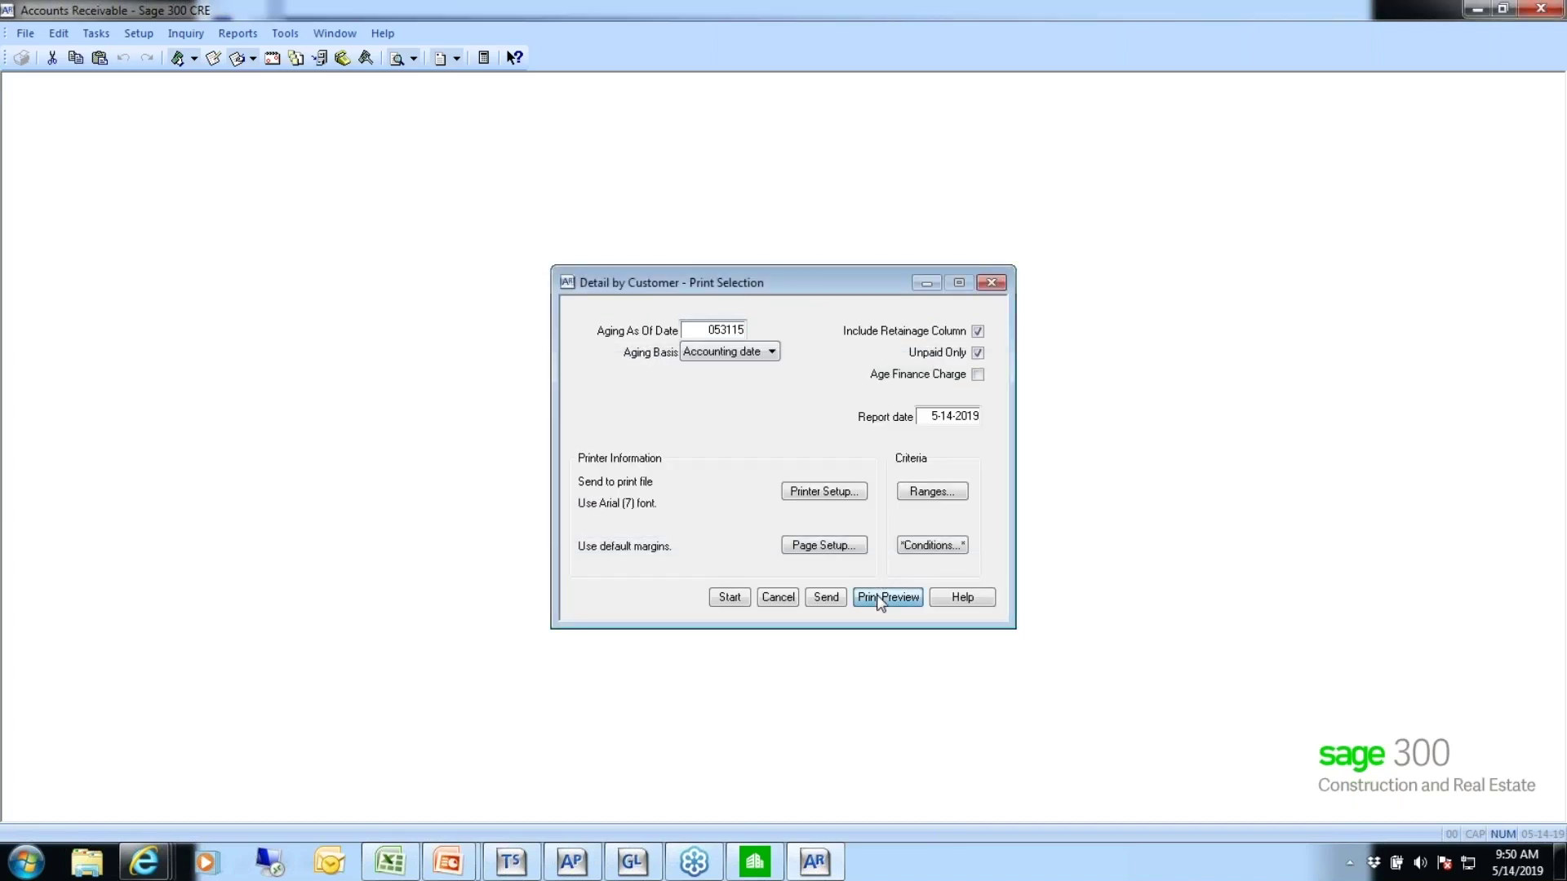
Step: Preview the aging report down to its Report Totals of 847,227.47
{"action": "left_click", "coordinate": [879, 601]}
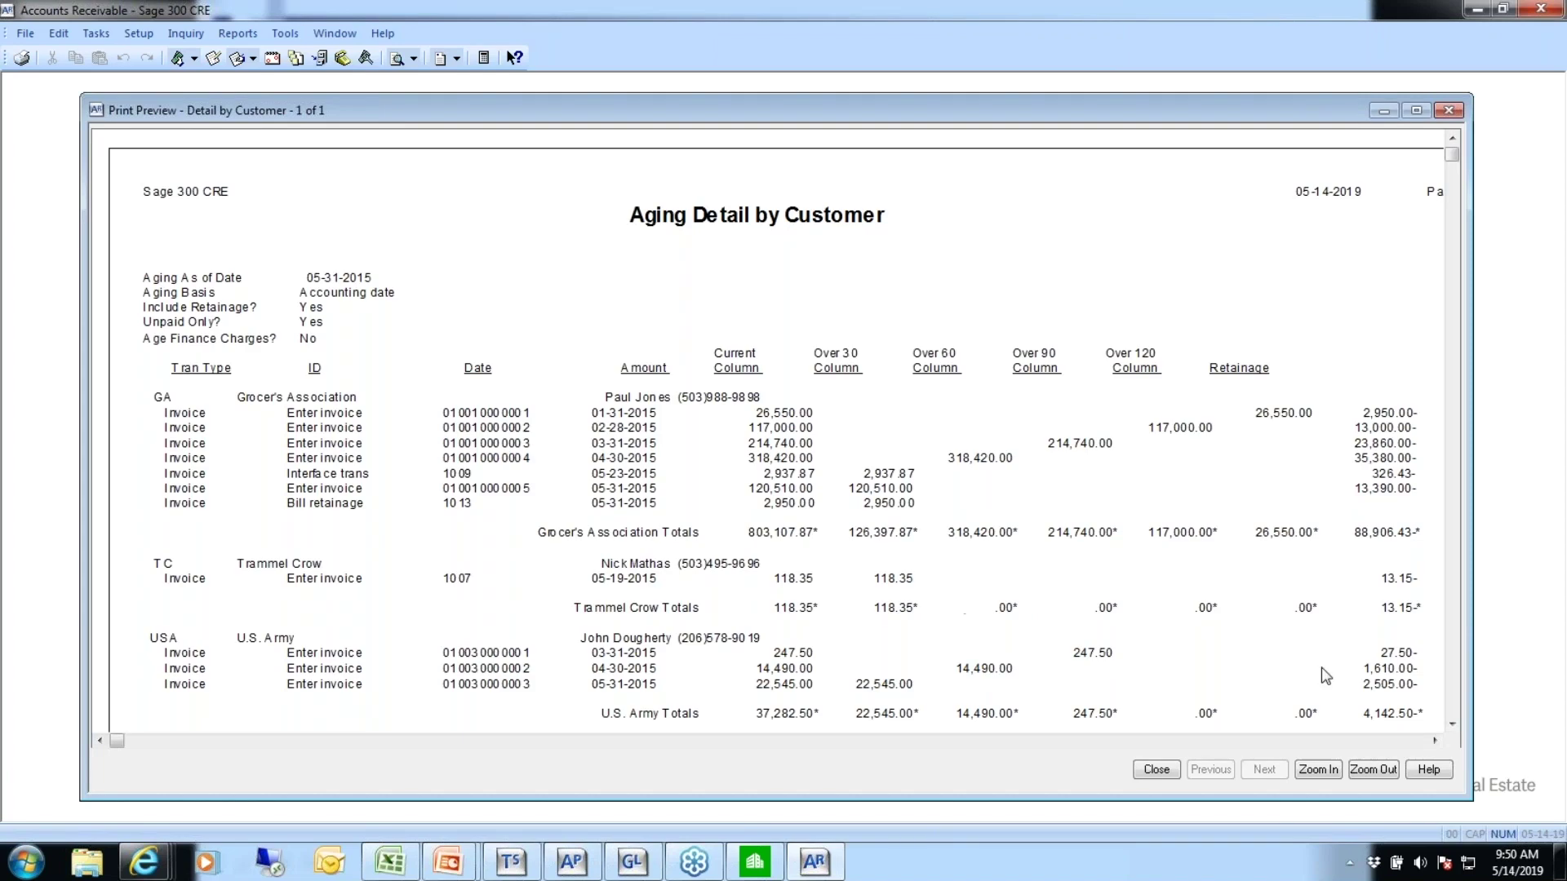
{"action": "scroll", "coordinate": [1454, 726], "scroll_direction": "down", "scroll_amount": 6}
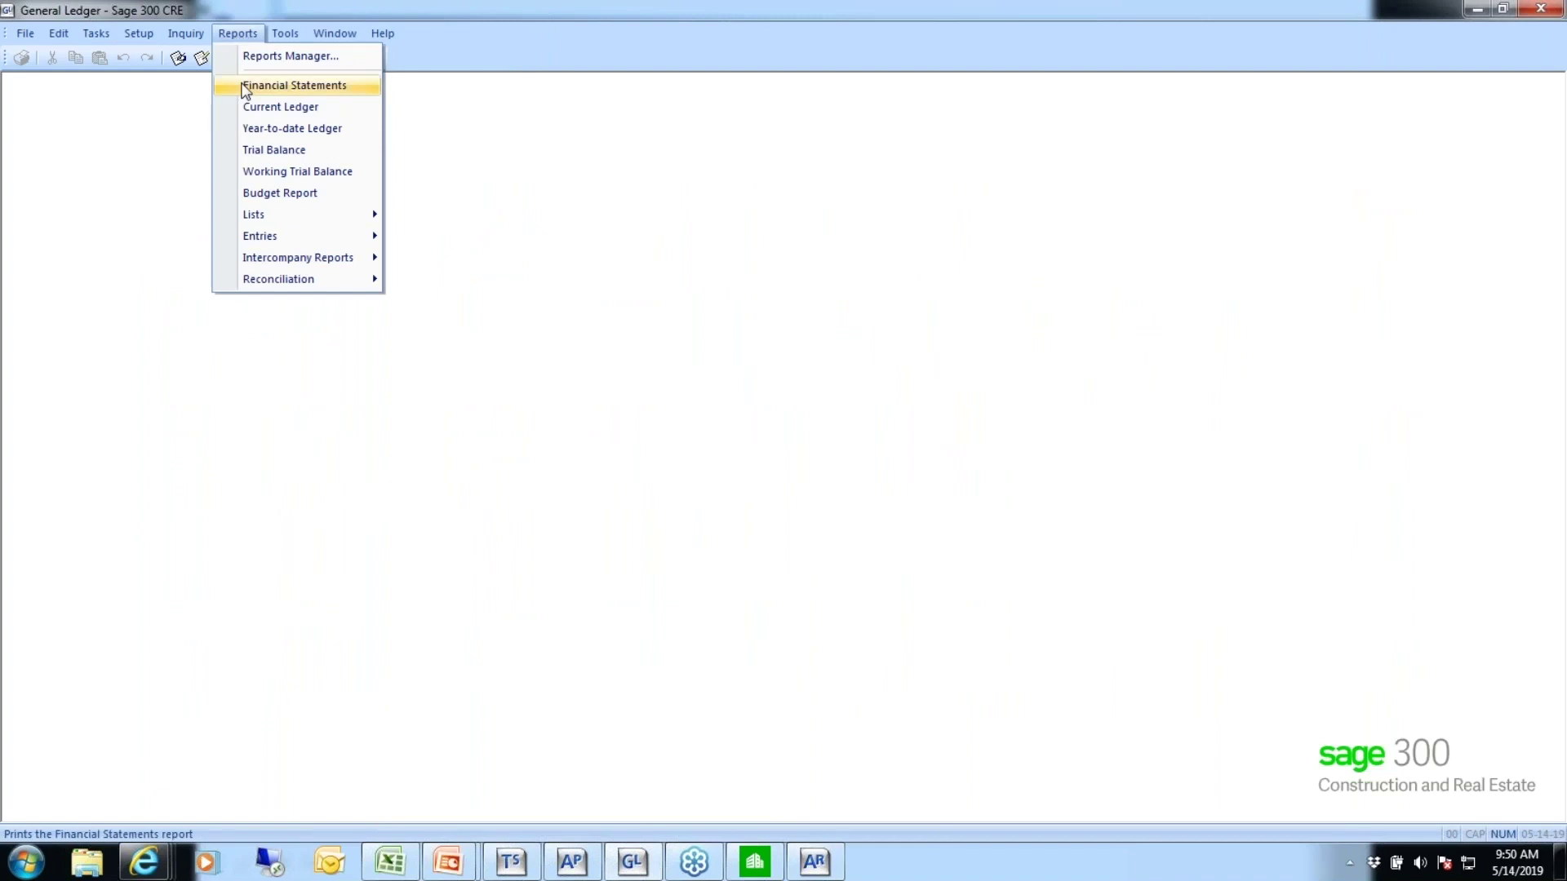
Step: Preview the BalSAccr balance sheet for Individual Company Statements through page 3
{"action": "left_click", "coordinate": [261, 85]}
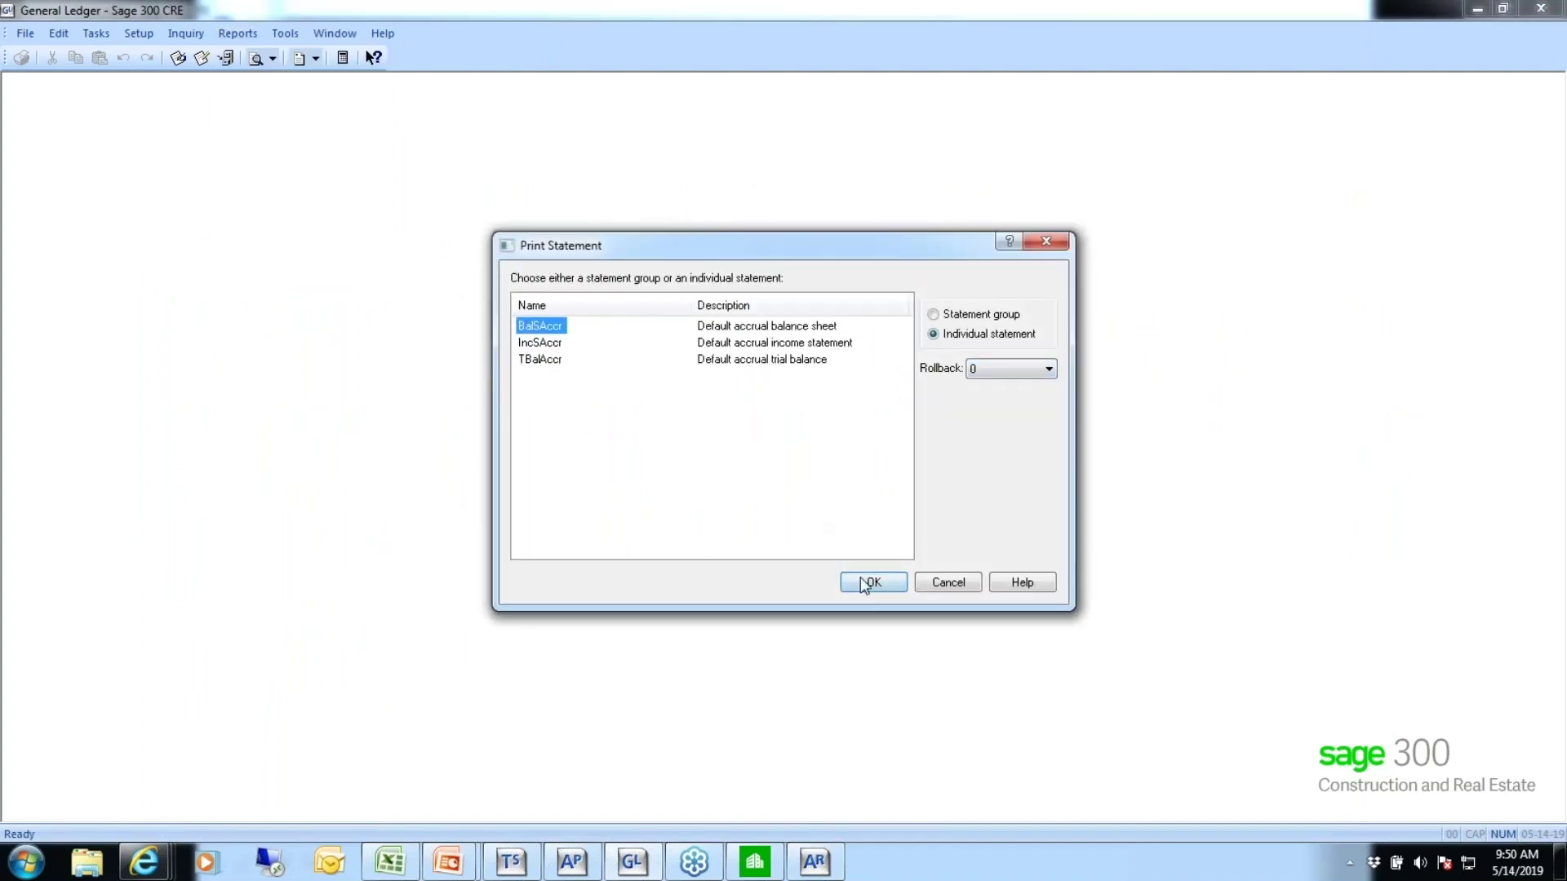
{"action": "left_click", "coordinate": [860, 576]}
{"action": "left_click", "coordinate": [779, 352]}
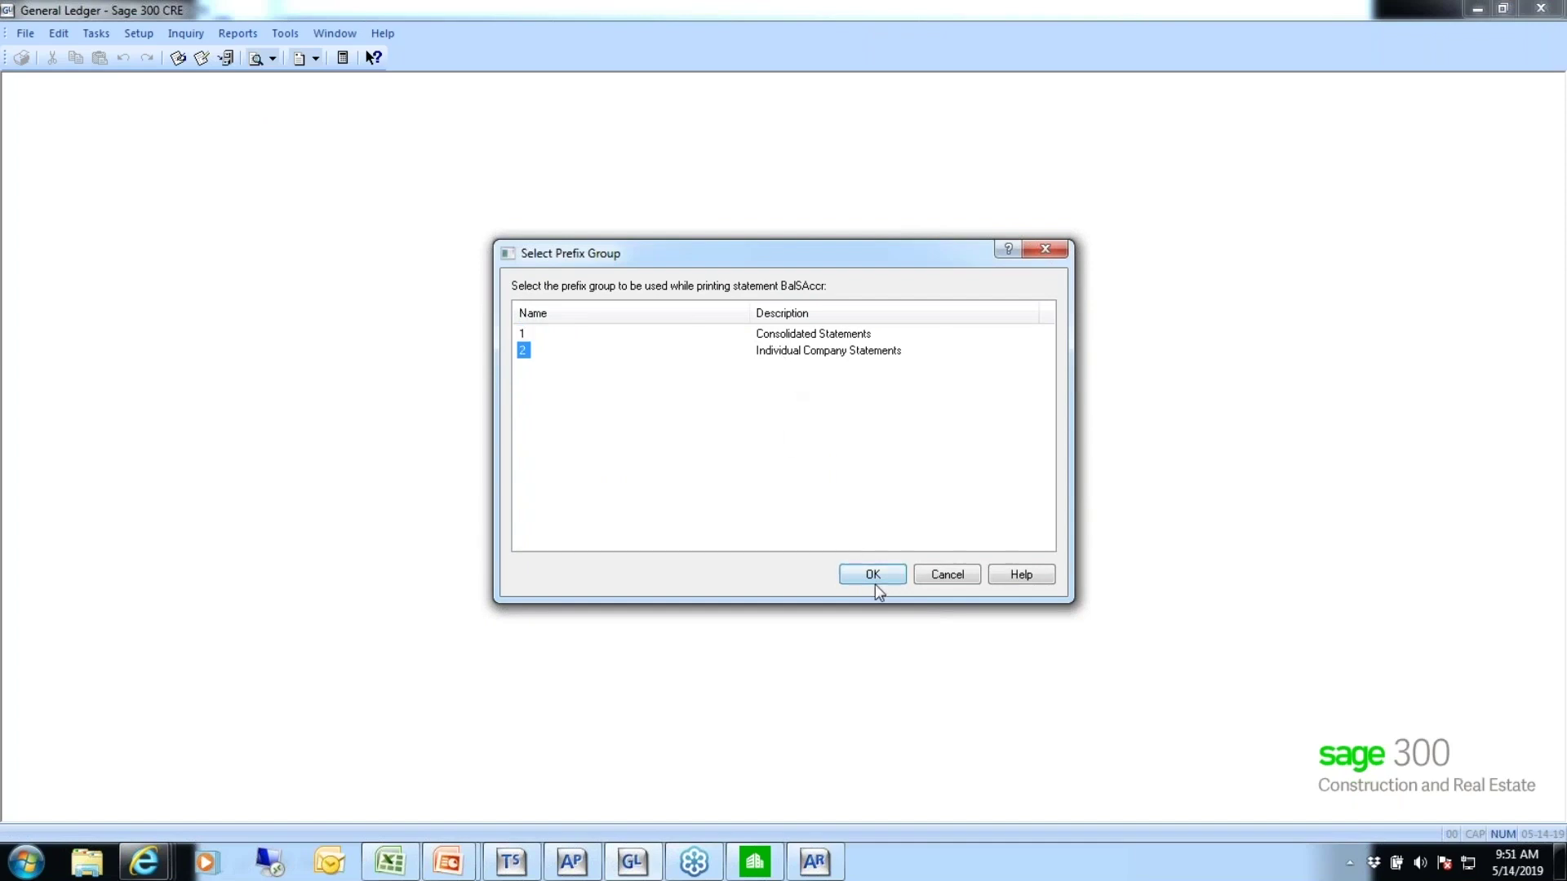
{"action": "left_click", "coordinate": [872, 575]}
{"action": "left_click", "coordinate": [863, 509]}
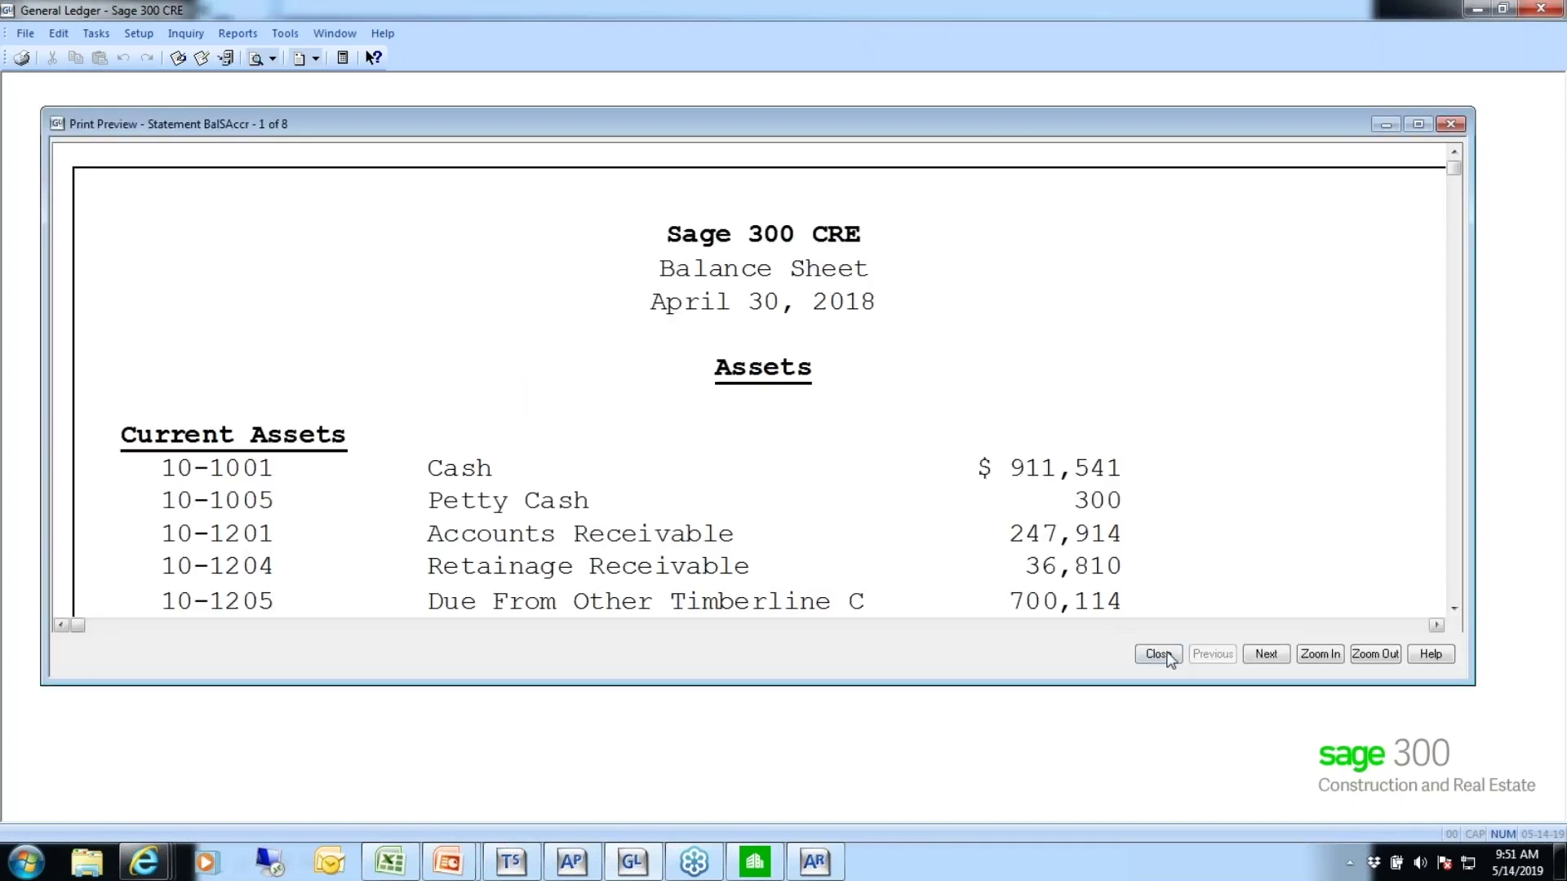
{"action": "left_click", "coordinate": [1266, 656]}
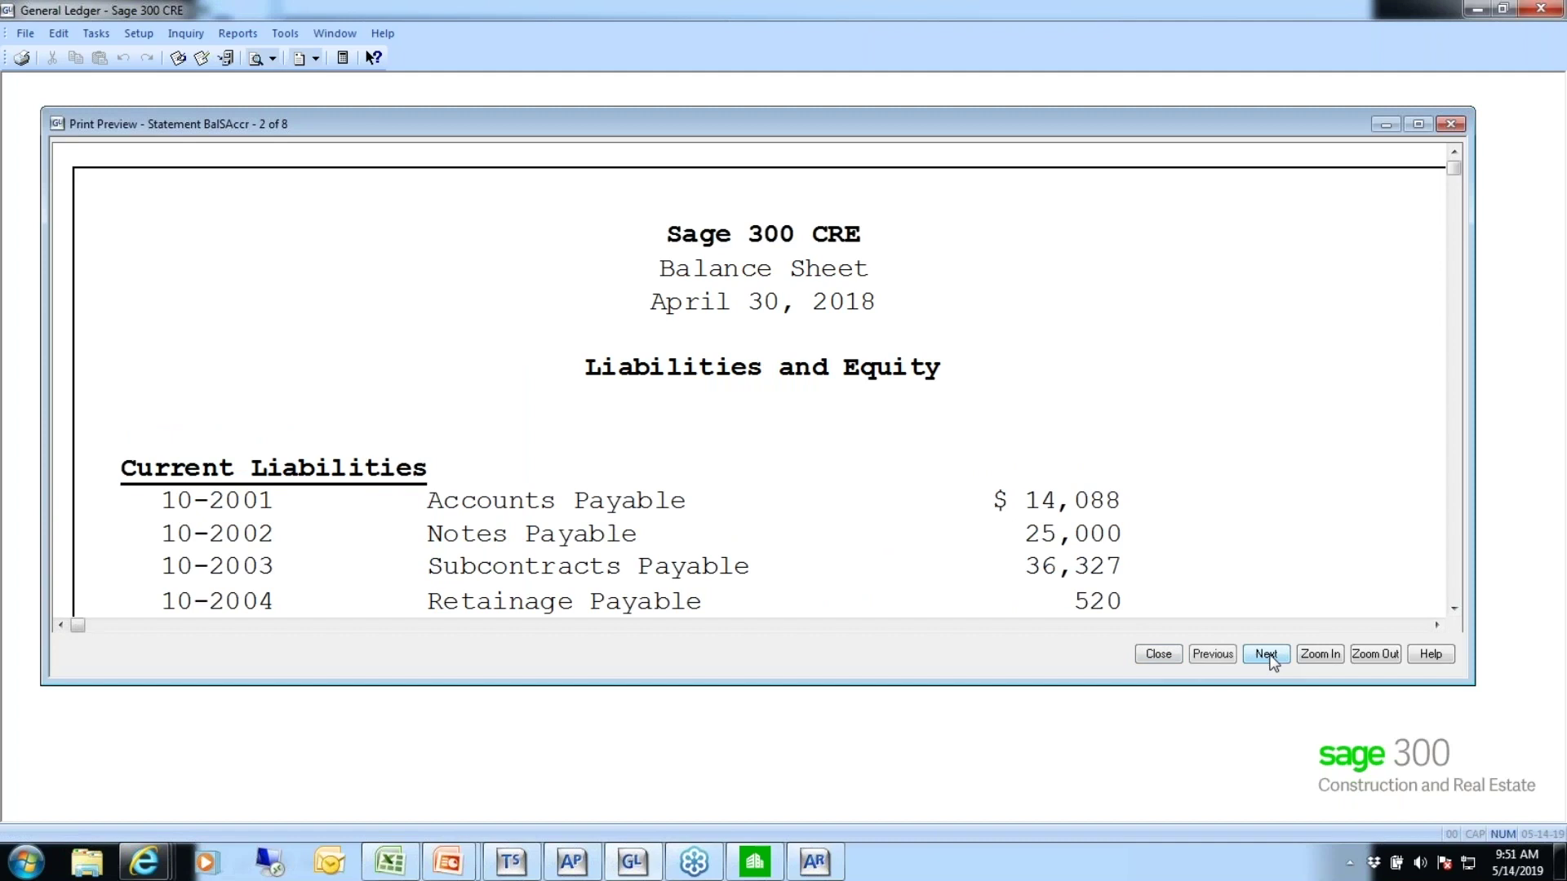
{"action": "left_click", "coordinate": [1268, 657]}
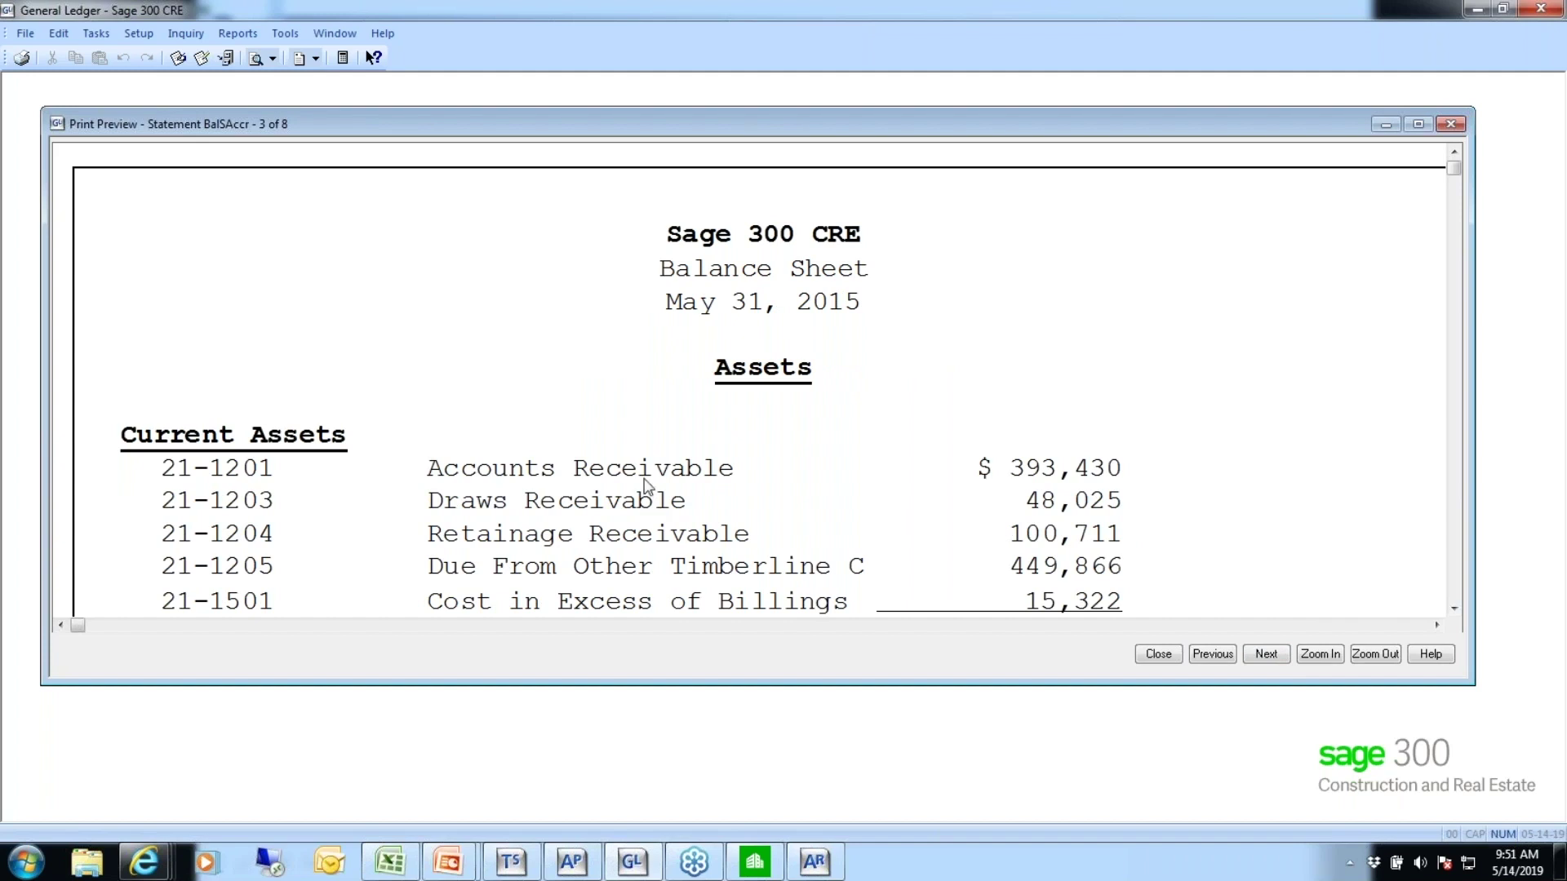
Step: Compare the balance sheet's 393,430 Accounts Receivable with the aging report, then close the statement
{"action": "mouse_move", "coordinate": [812, 867]}
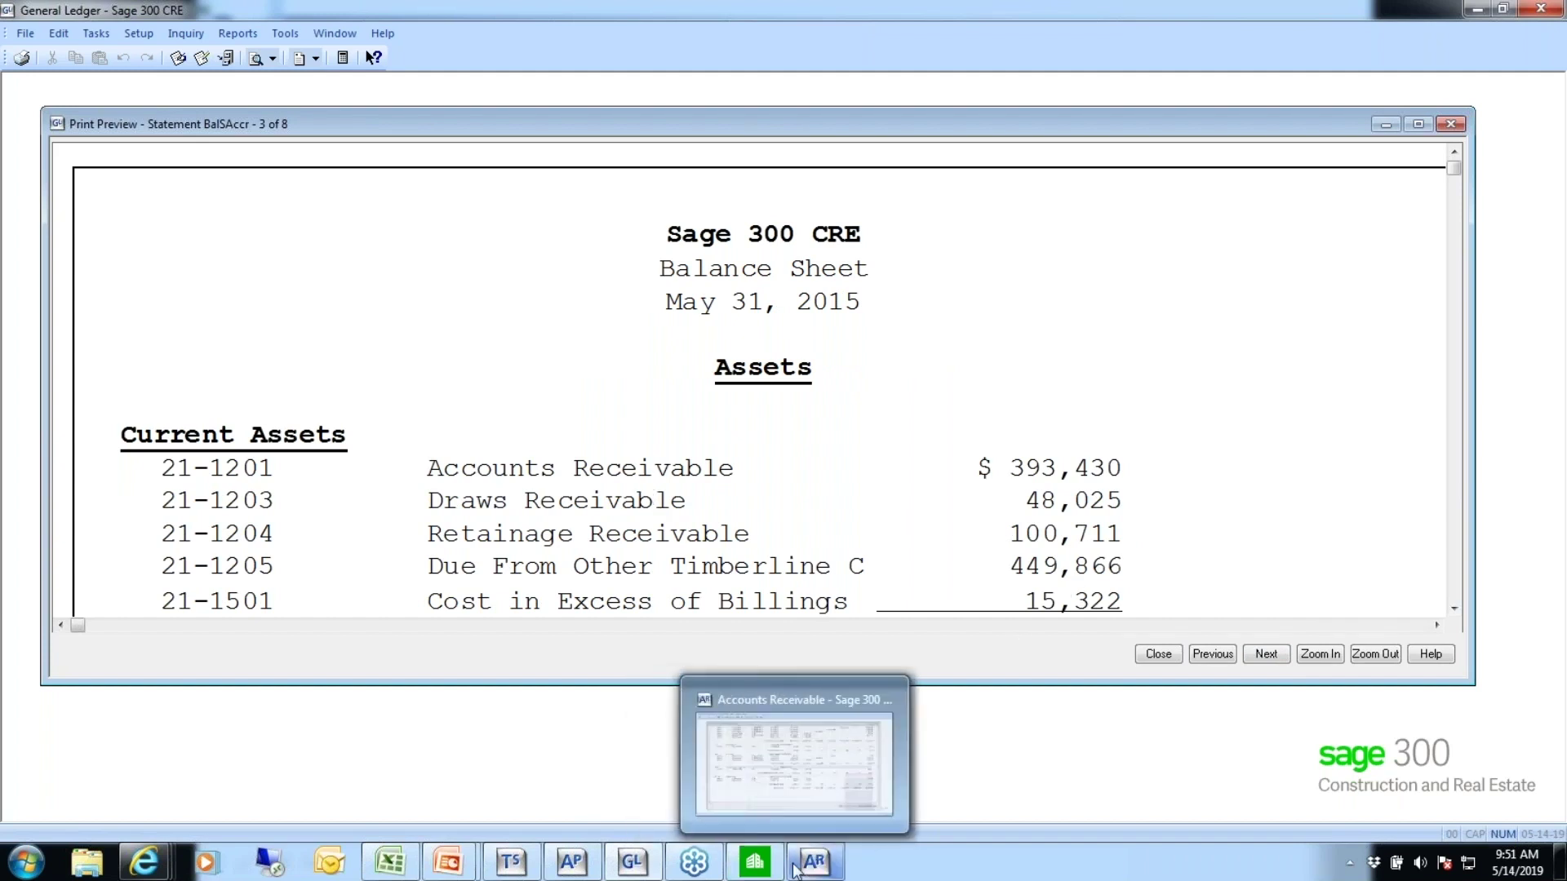
{"action": "left_click", "coordinate": [812, 866]}
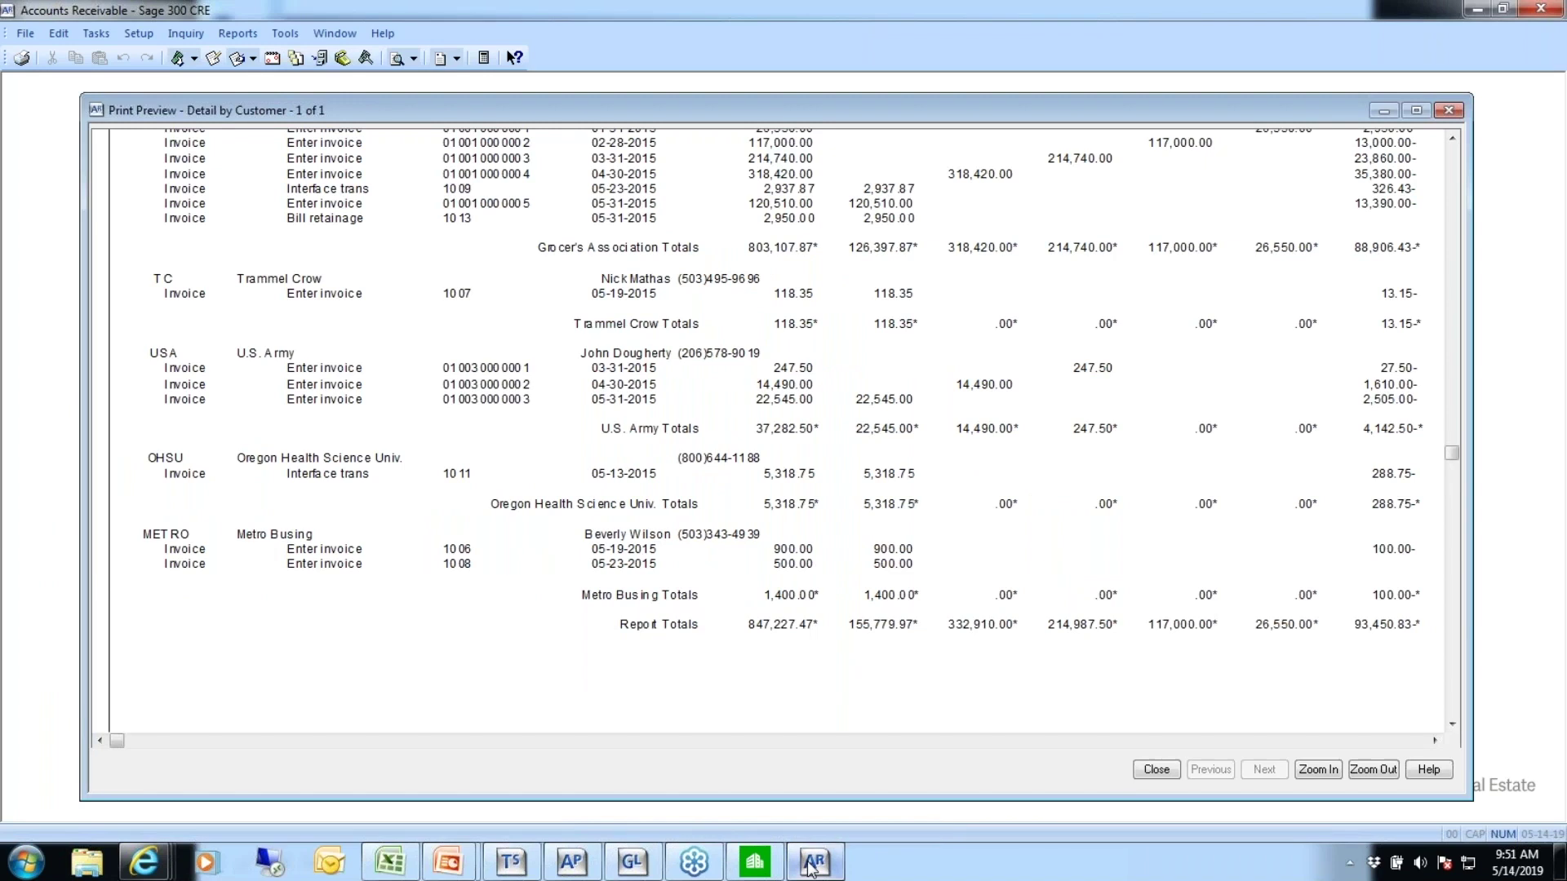
{"action": "left_click", "coordinate": [650, 871]}
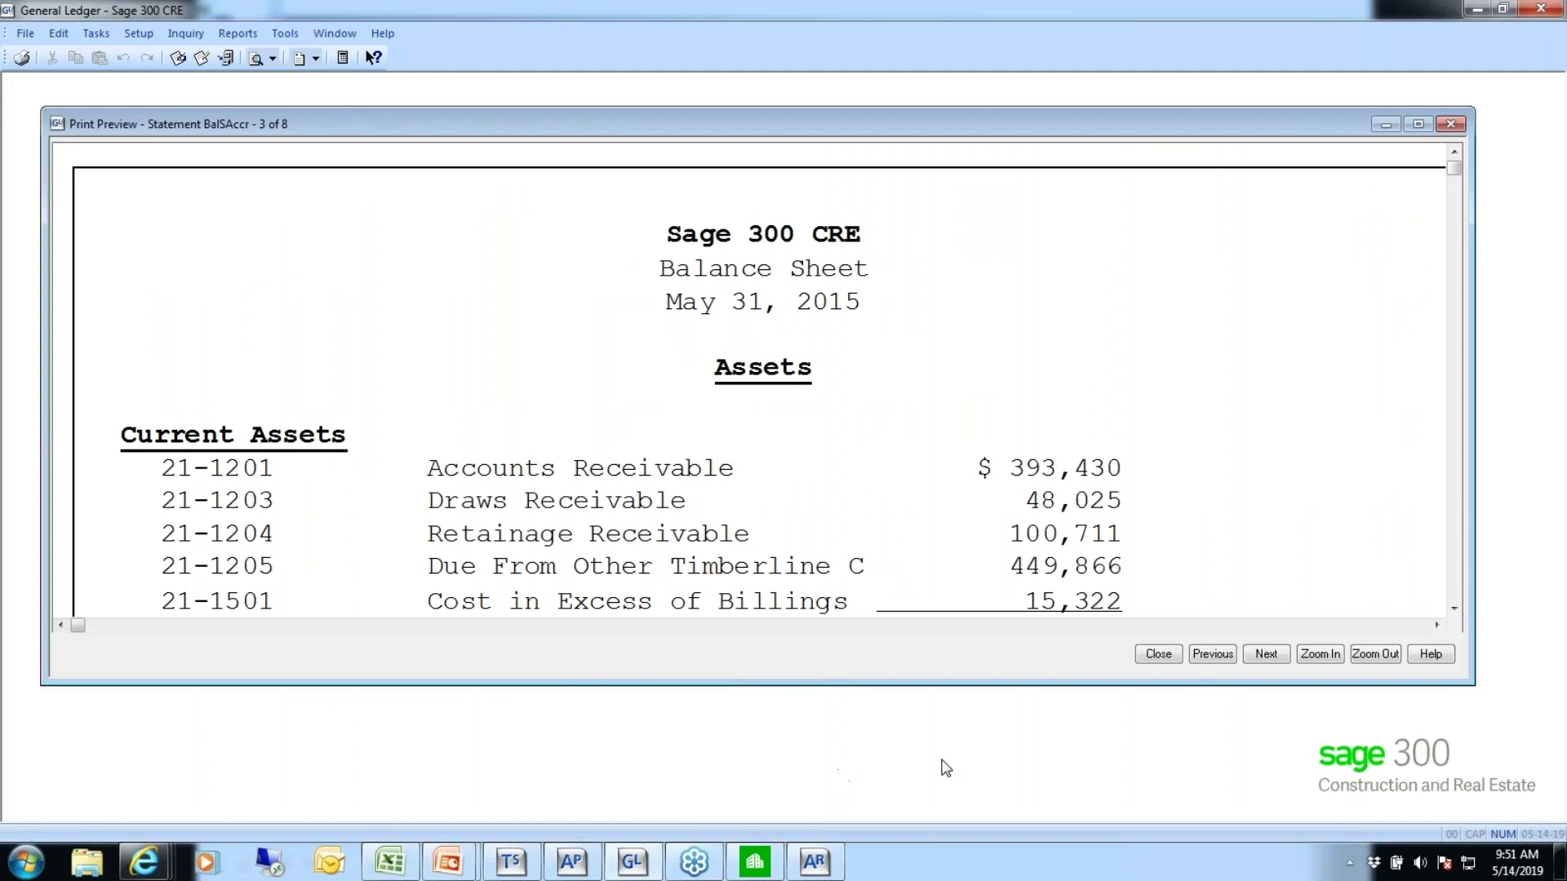
{"action": "mouse_move", "coordinate": [632, 861]}
{"action": "left_click", "coordinate": [674, 726]}
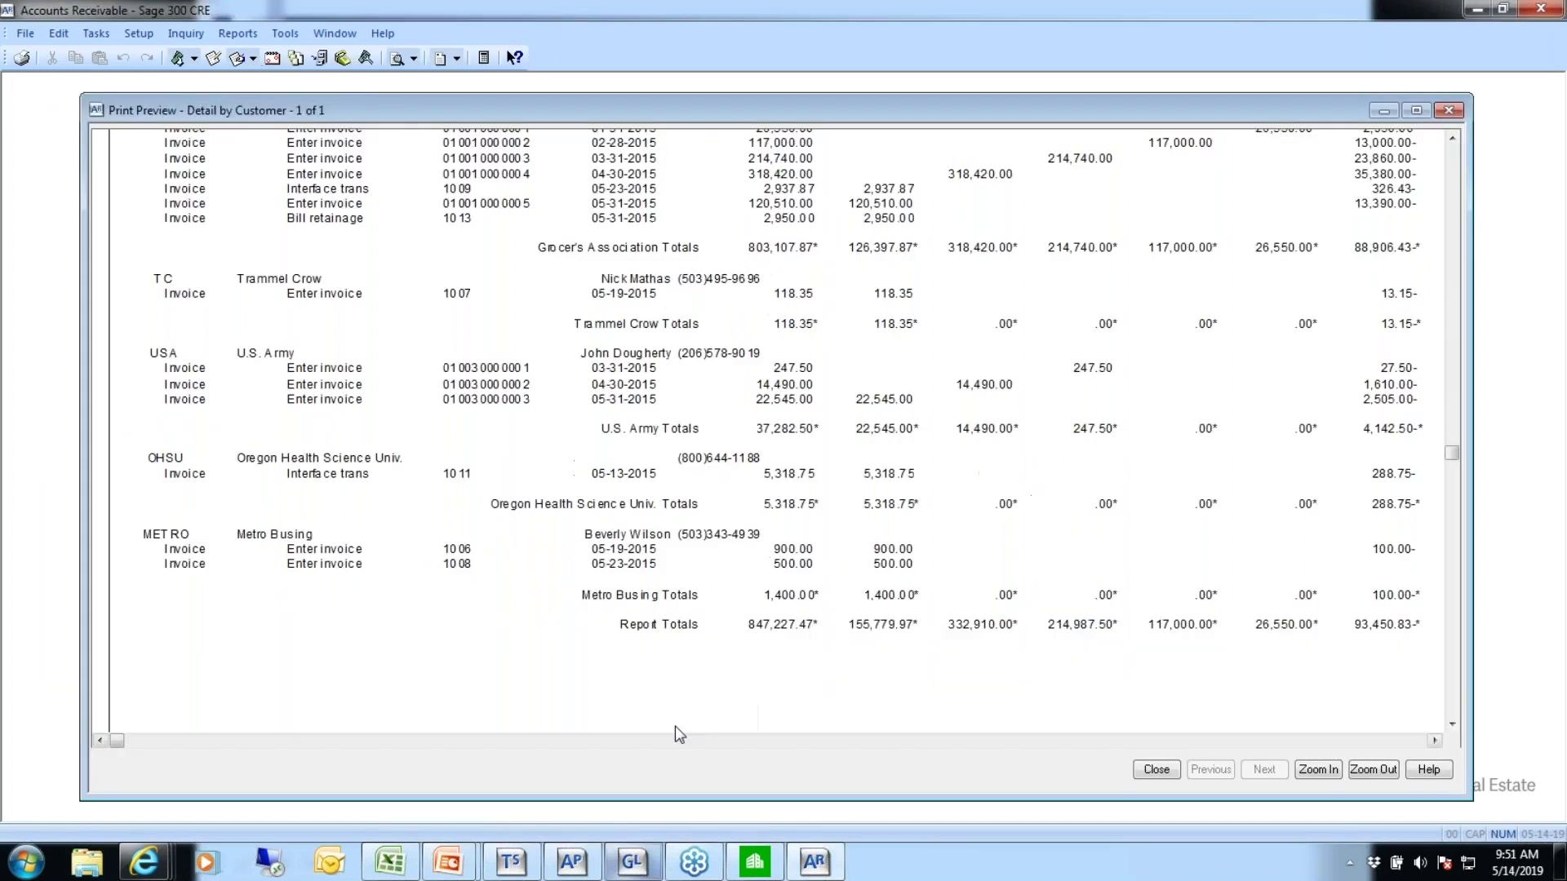
{"action": "left_click", "coordinate": [653, 866]}
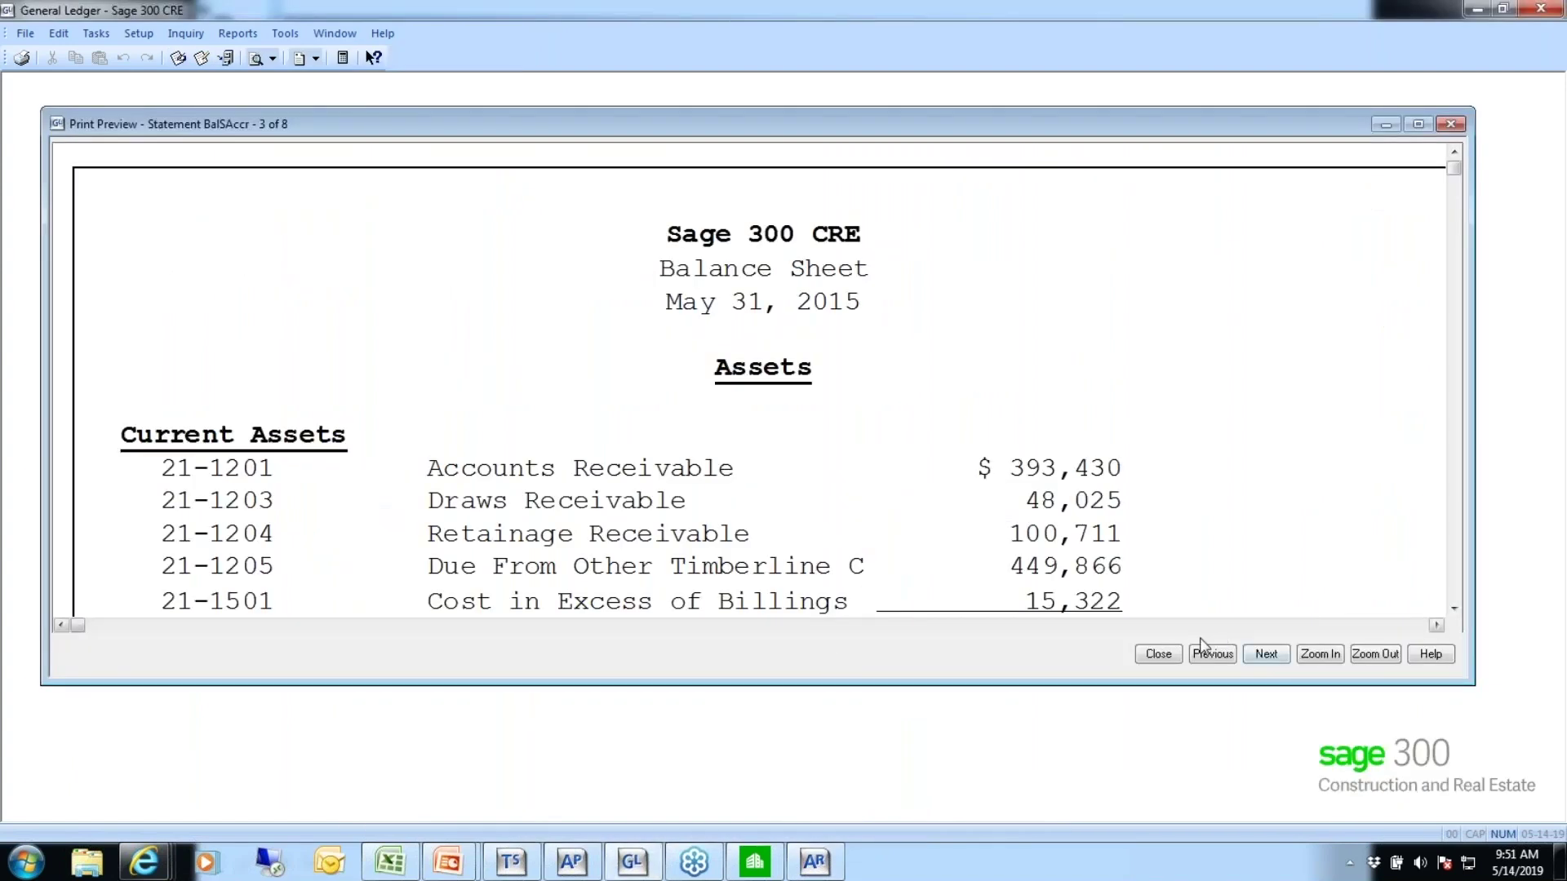
{"action": "left_click", "coordinate": [1155, 655]}
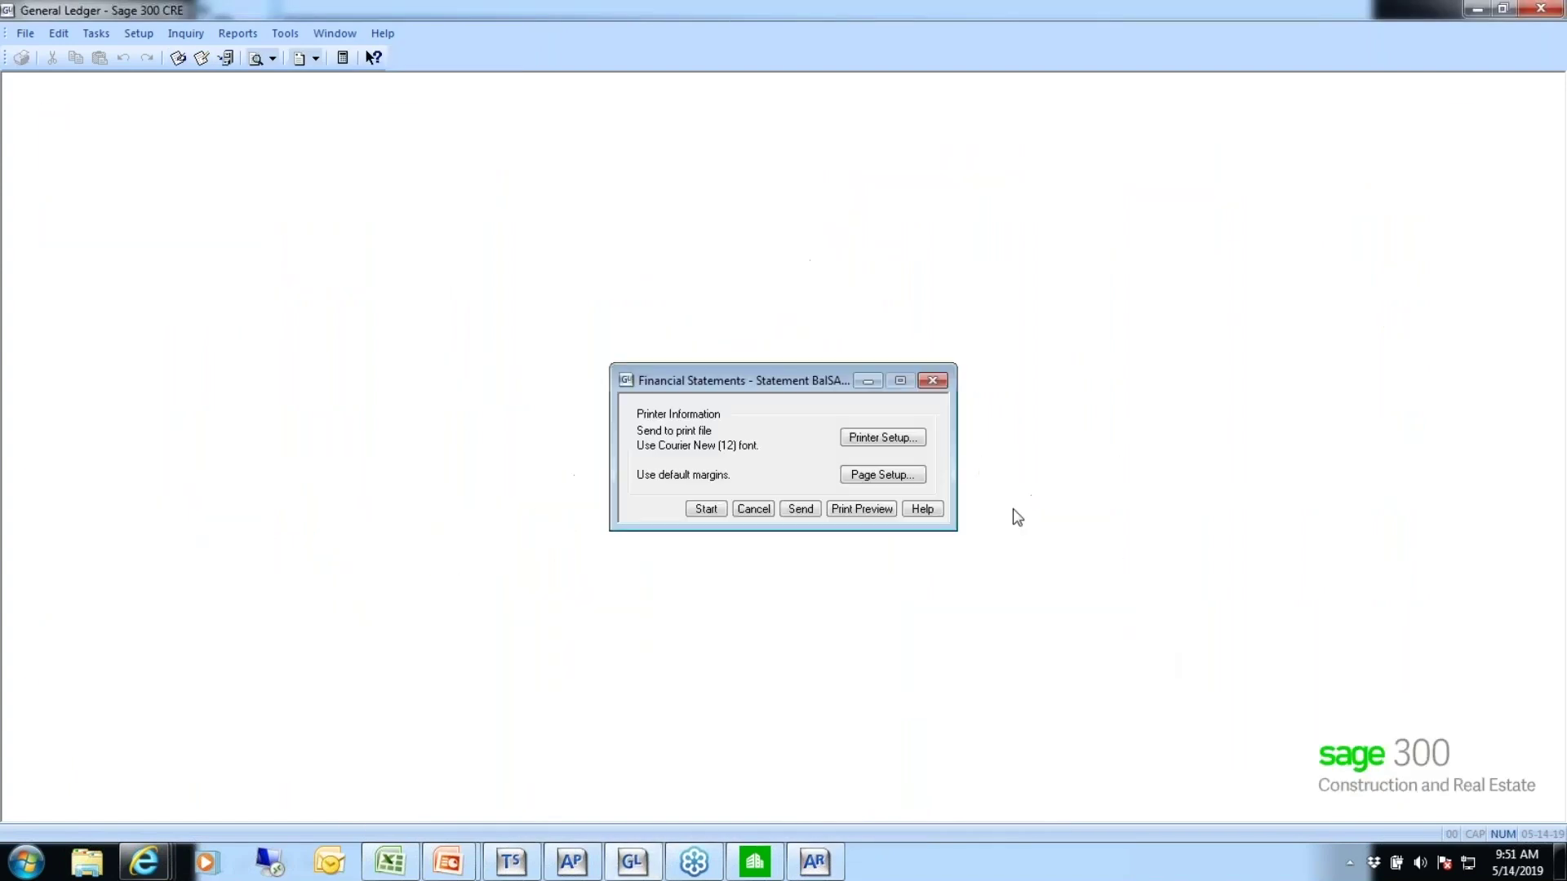
{"action": "left_click", "coordinate": [752, 510]}
{"action": "left_click", "coordinate": [236, 34]}
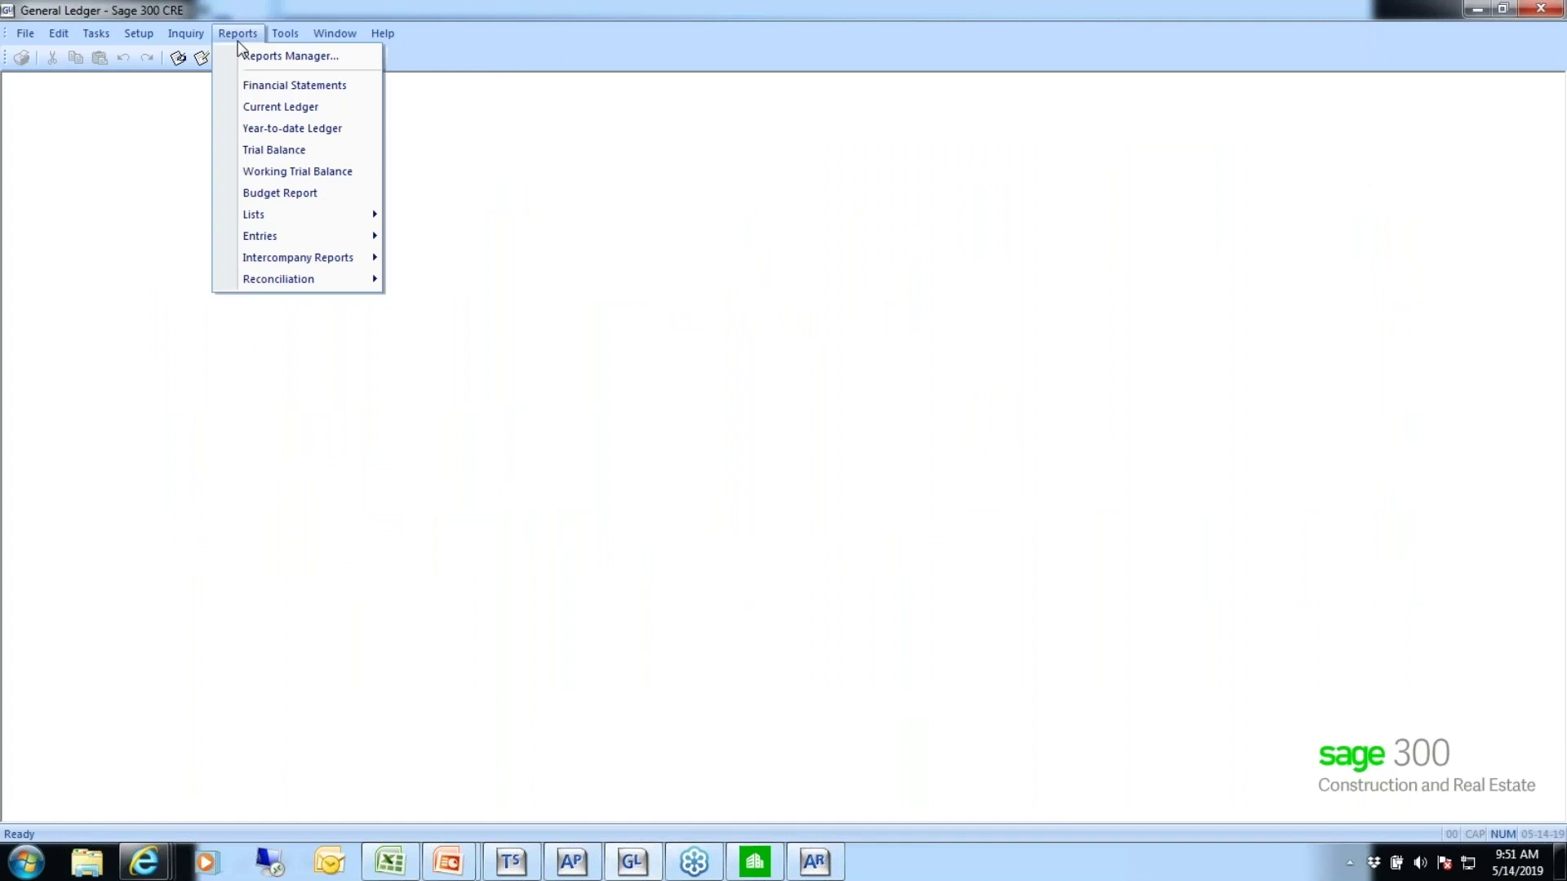
Step: Set up Entries by Account on GL Transaction (new), filtered to Company equals 21
{"action": "mouse_move", "coordinate": [312, 237]}
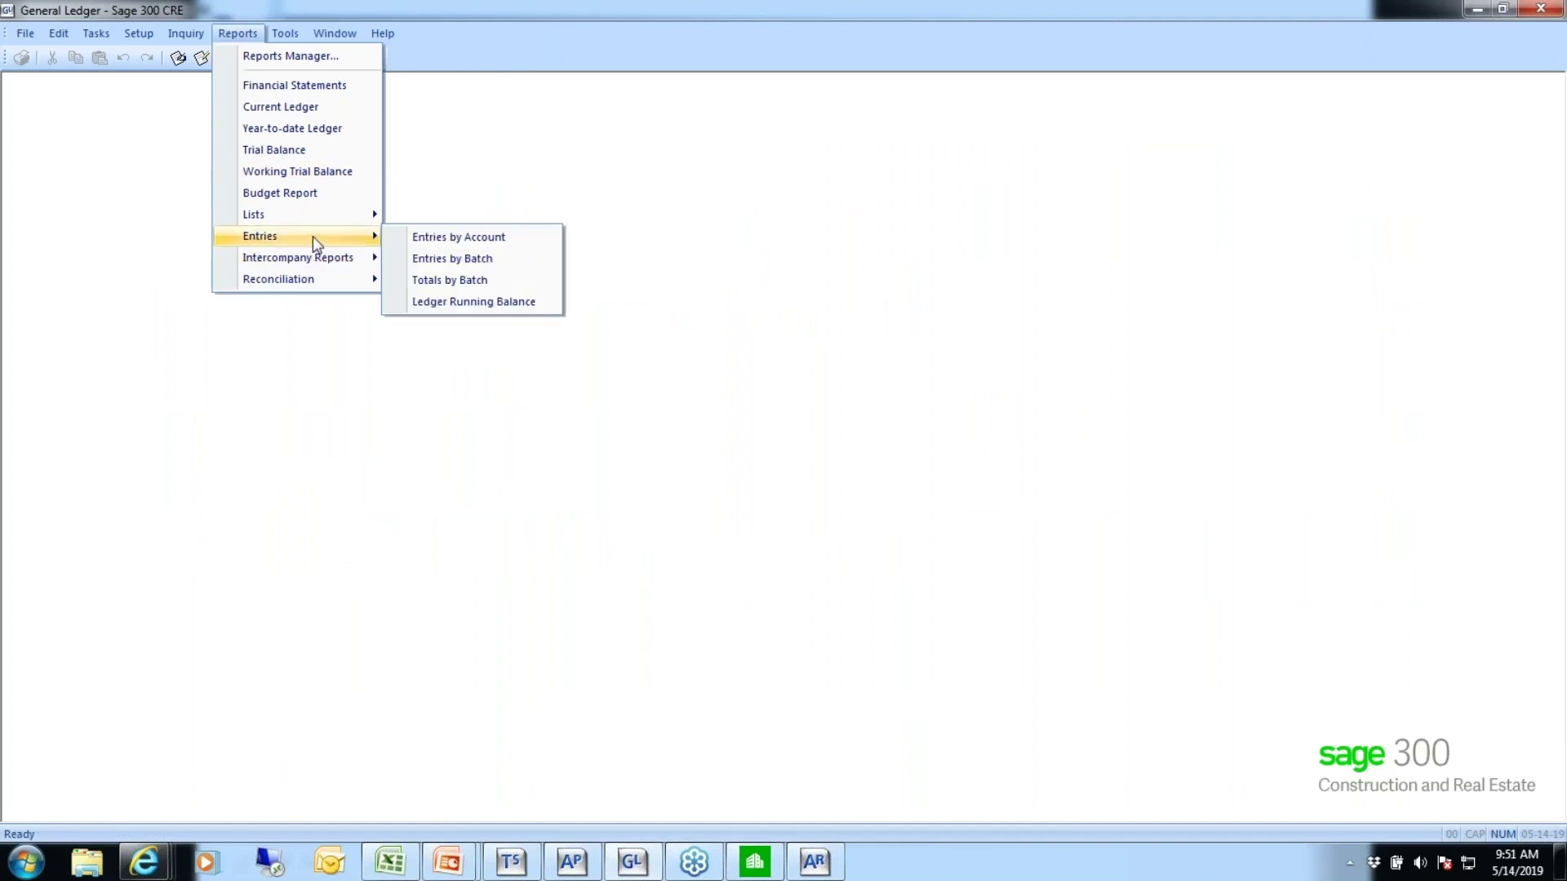
{"action": "left_click", "coordinate": [449, 237]}
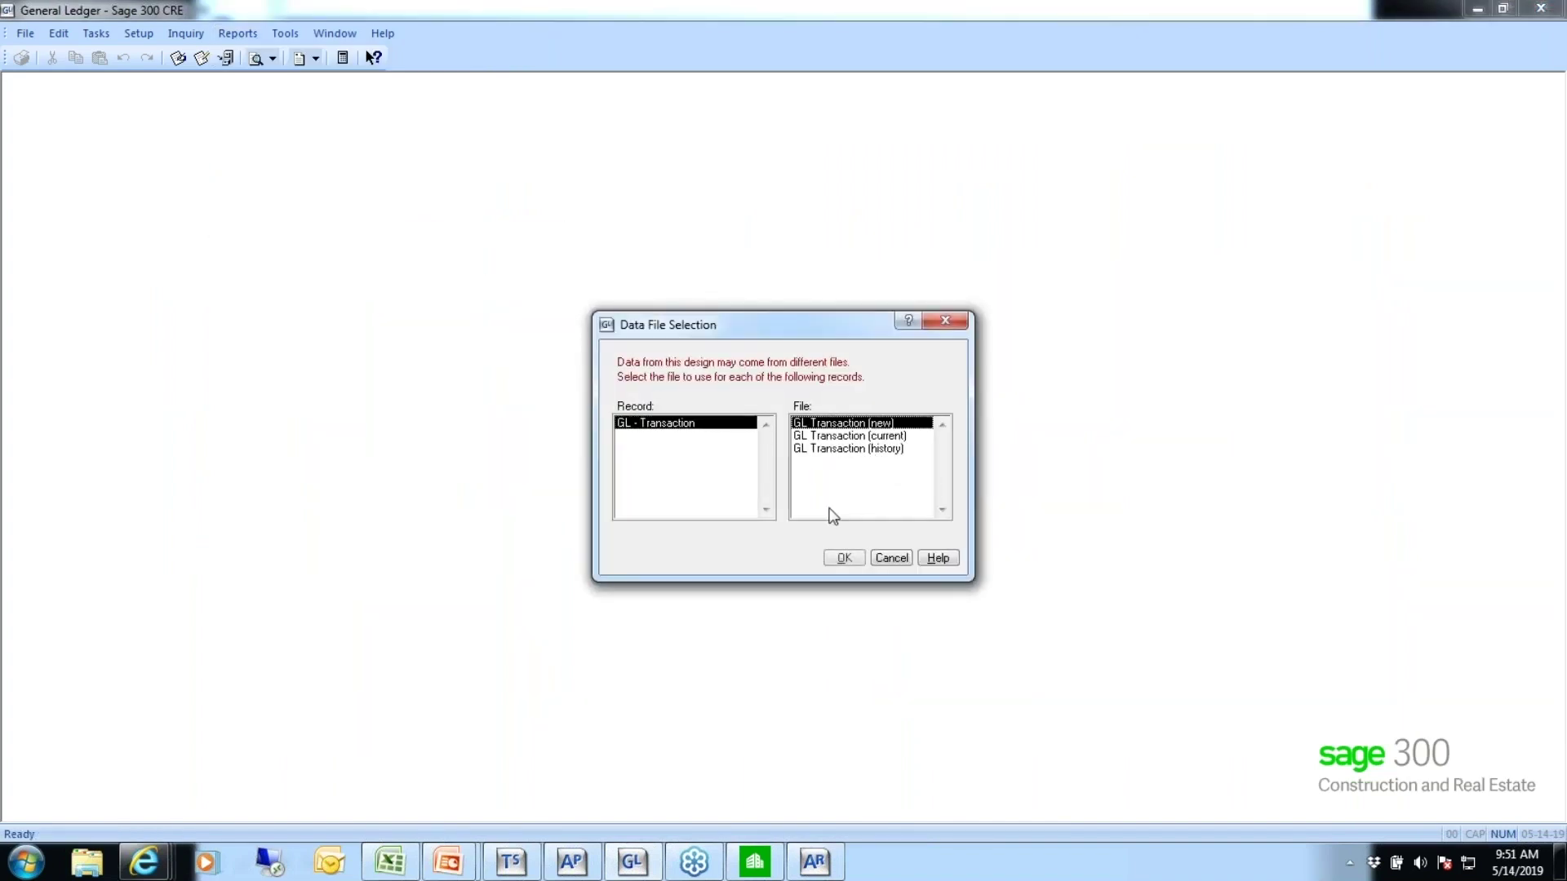
{"action": "left_click", "coordinate": [842, 557]}
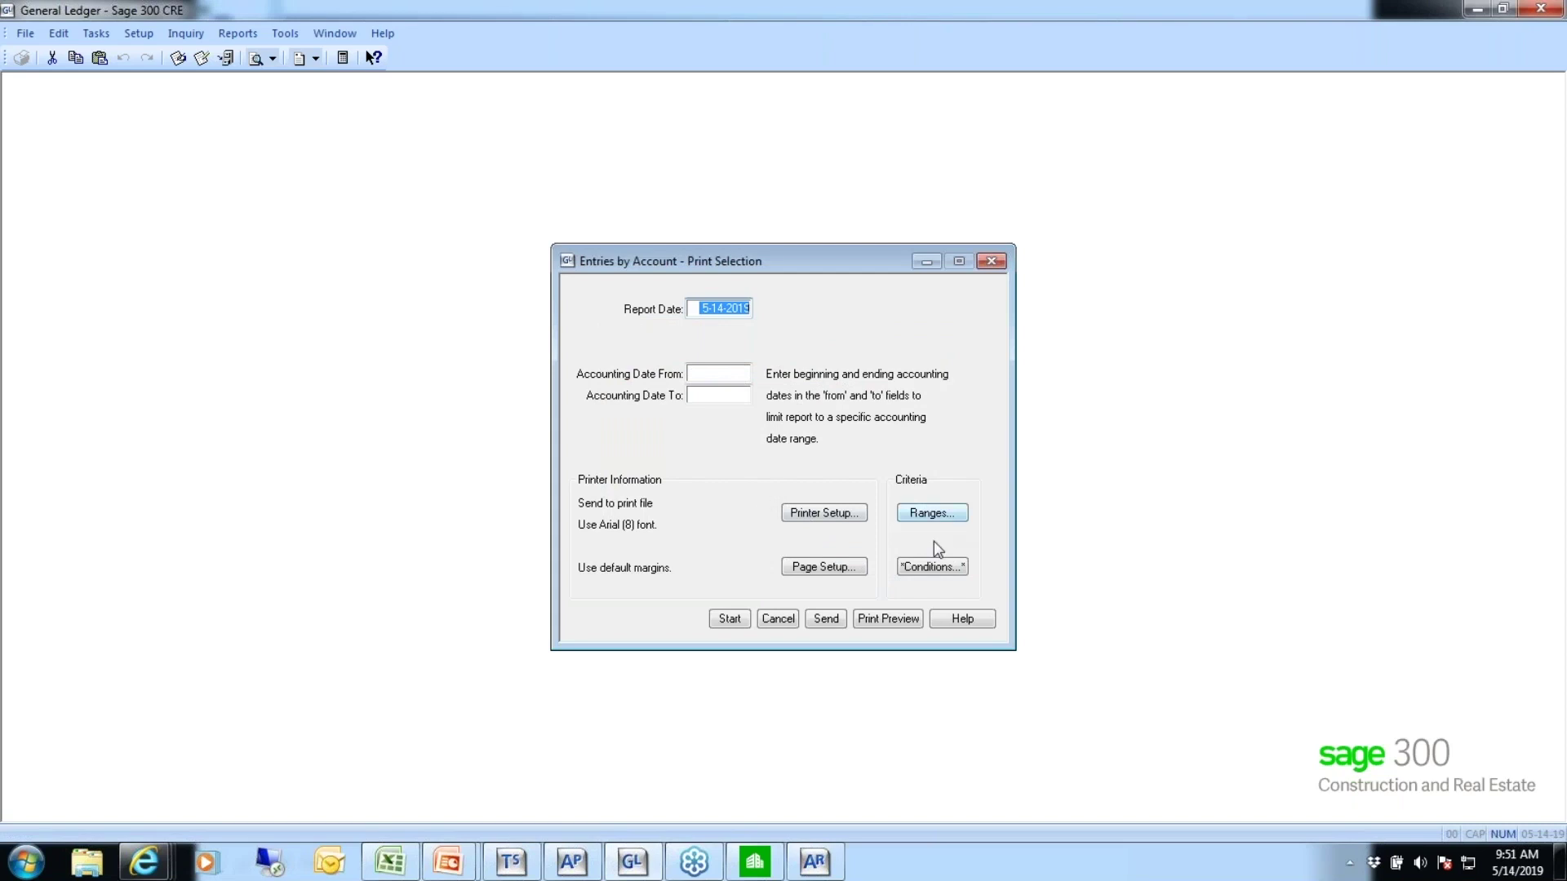
{"action": "left_click", "coordinate": [935, 567]}
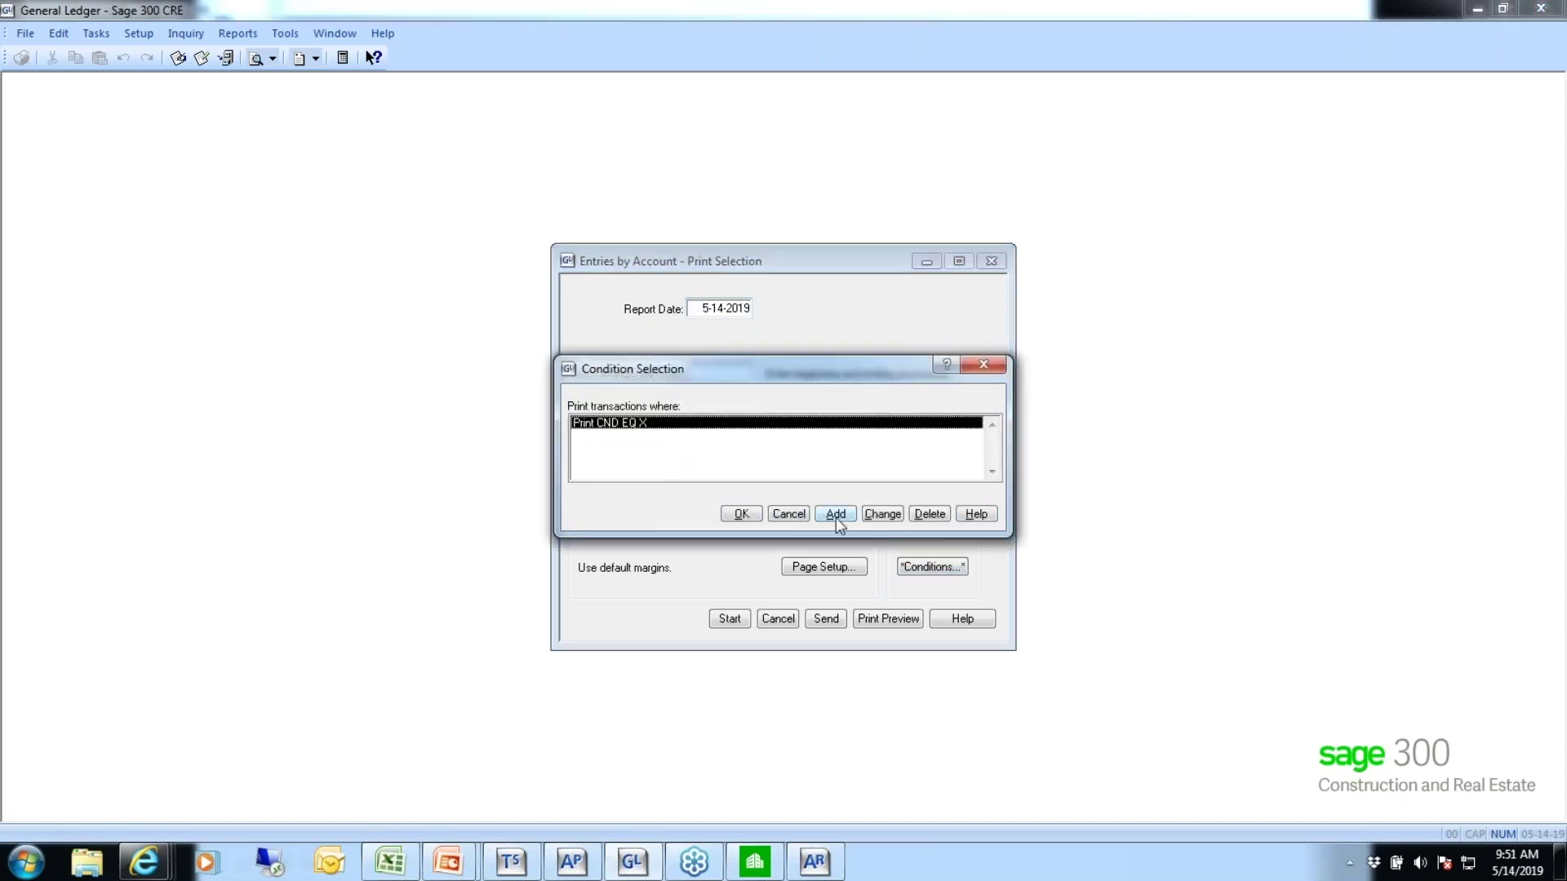
{"action": "left_click", "coordinate": [836, 513]}
{"action": "left_click", "coordinate": [614, 441]}
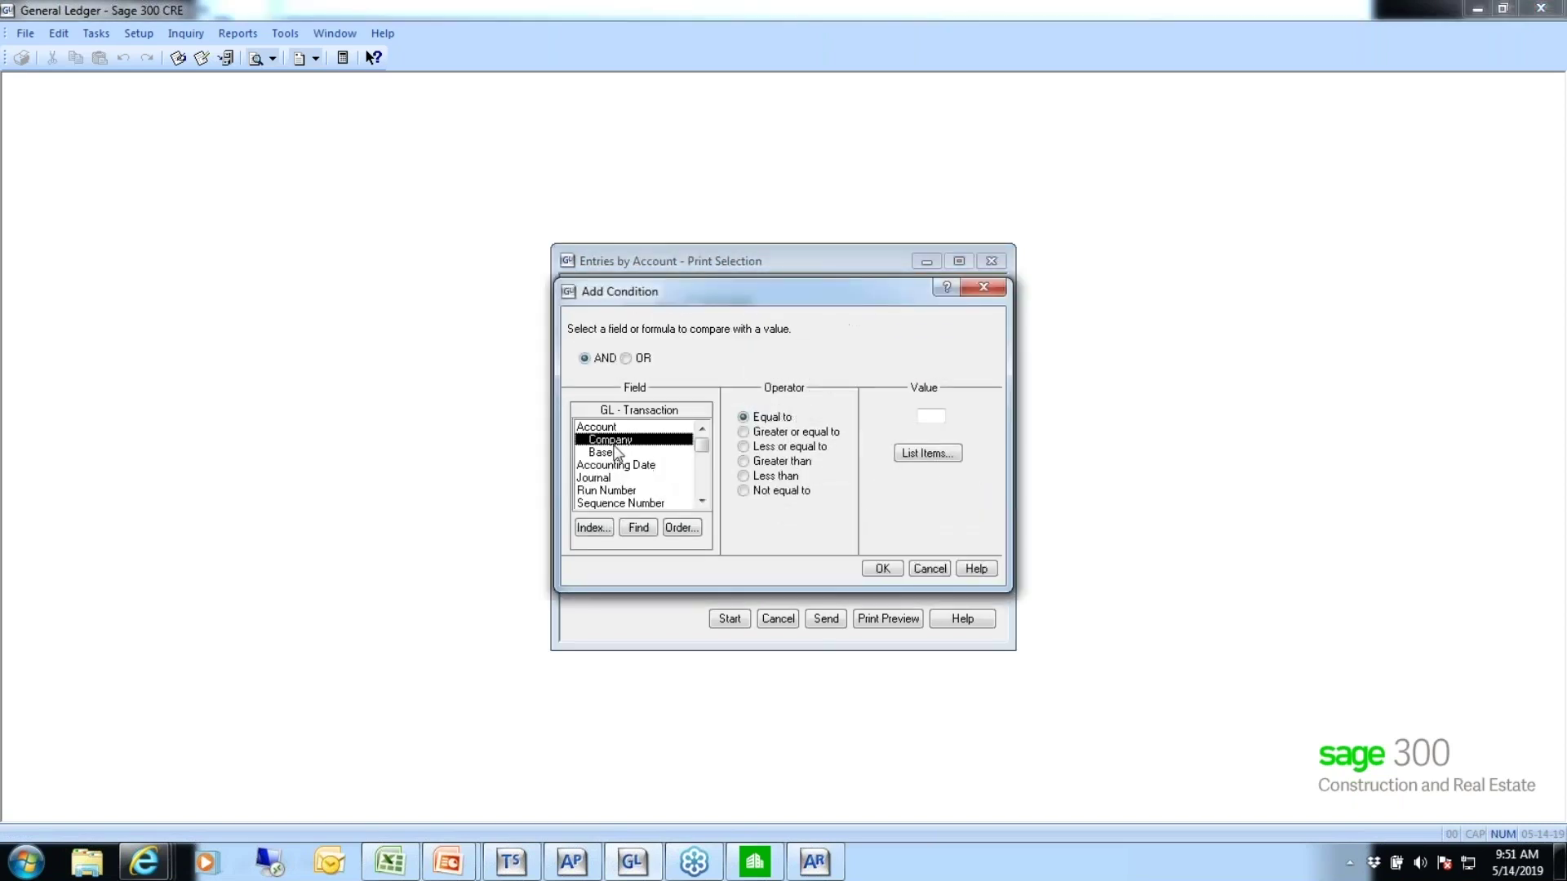
{"action": "left_click", "coordinate": [938, 417]}
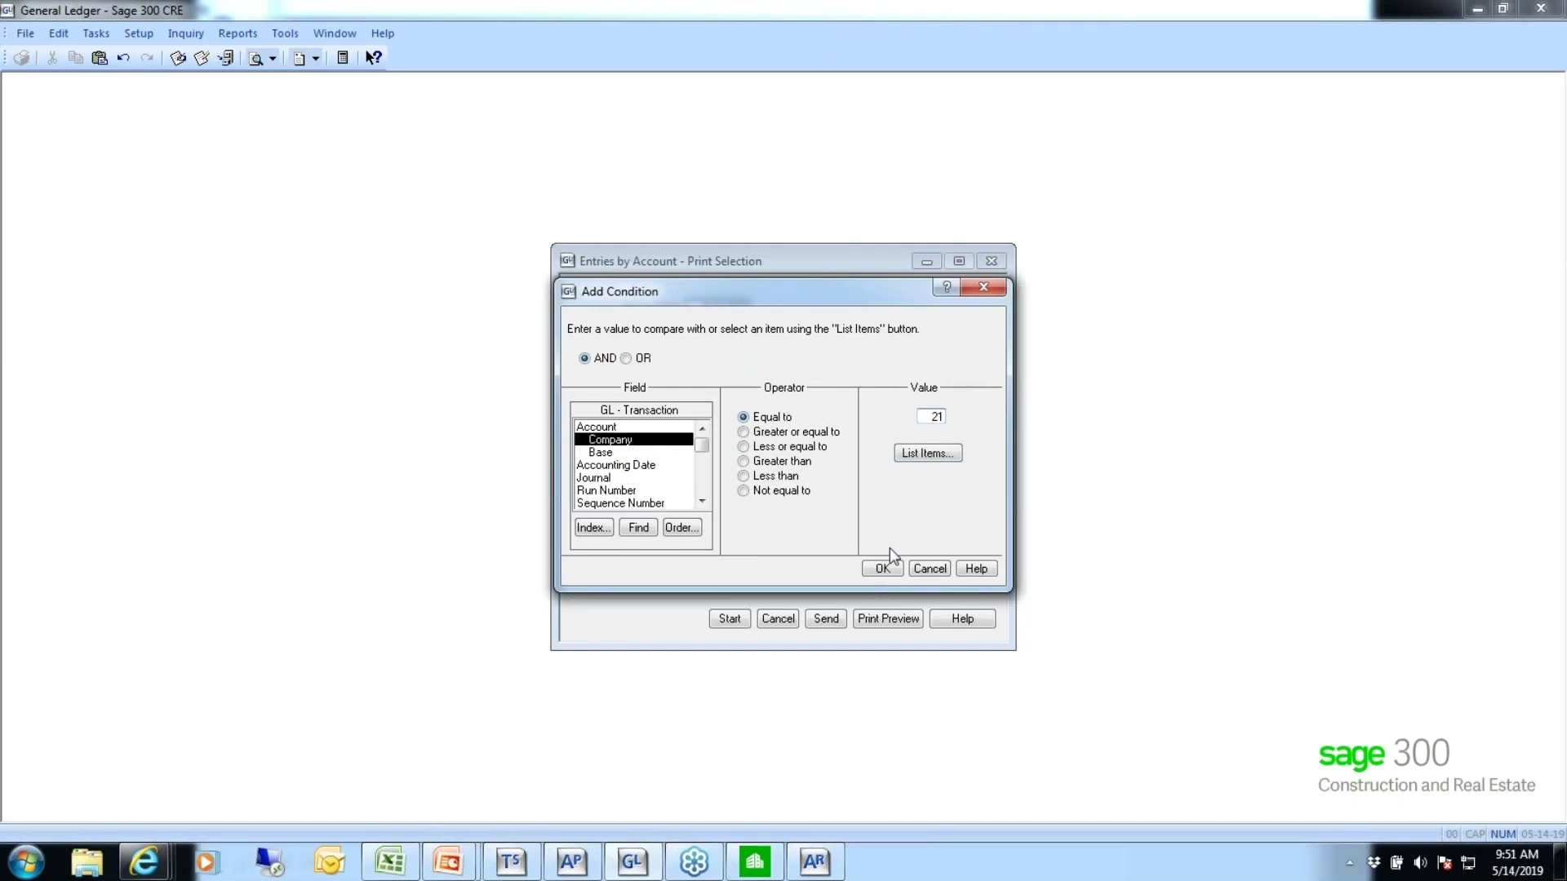
{"action": "left_click", "coordinate": [883, 567]}
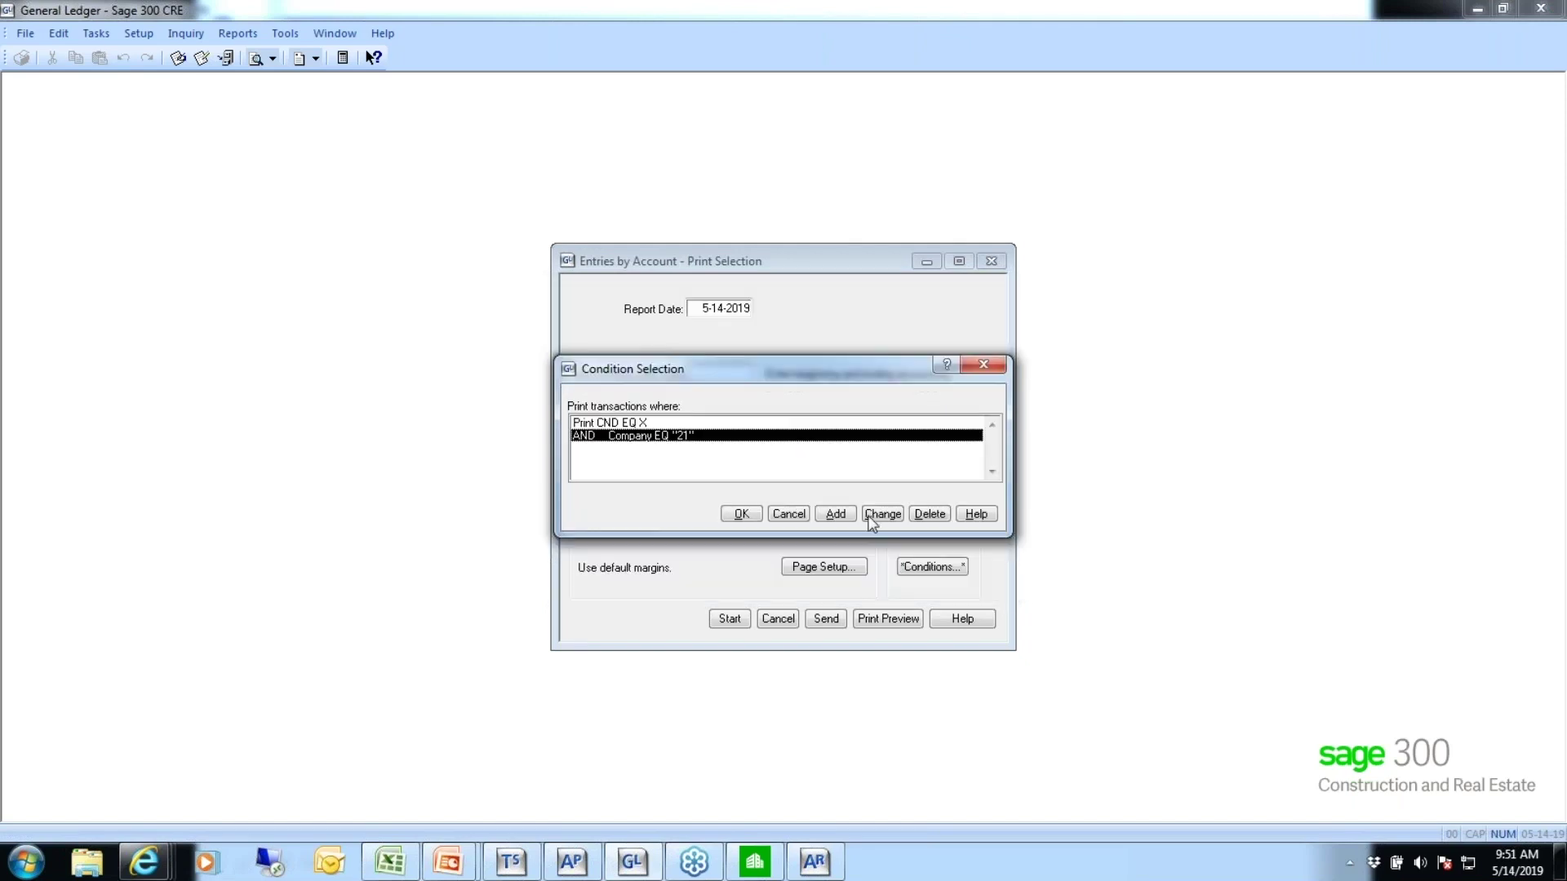
{"action": "left_click", "coordinate": [744, 515]}
Step: Preview the two payroll entries totaling 2,369.95, then close the preview
{"action": "left_click", "coordinate": [889, 619]}
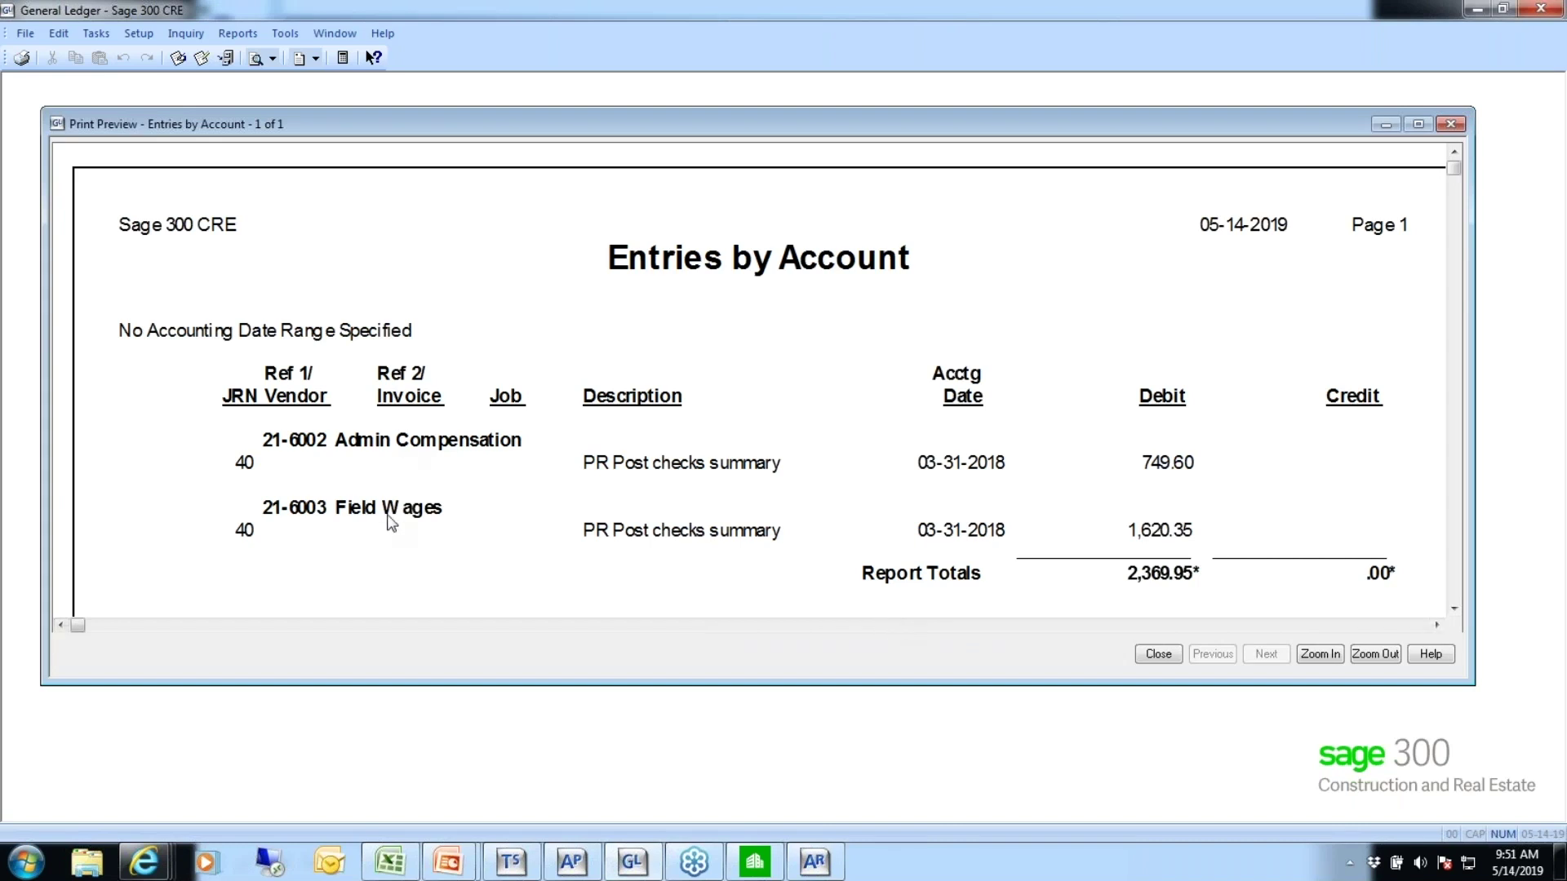
{"action": "left_click", "coordinate": [1453, 608]}
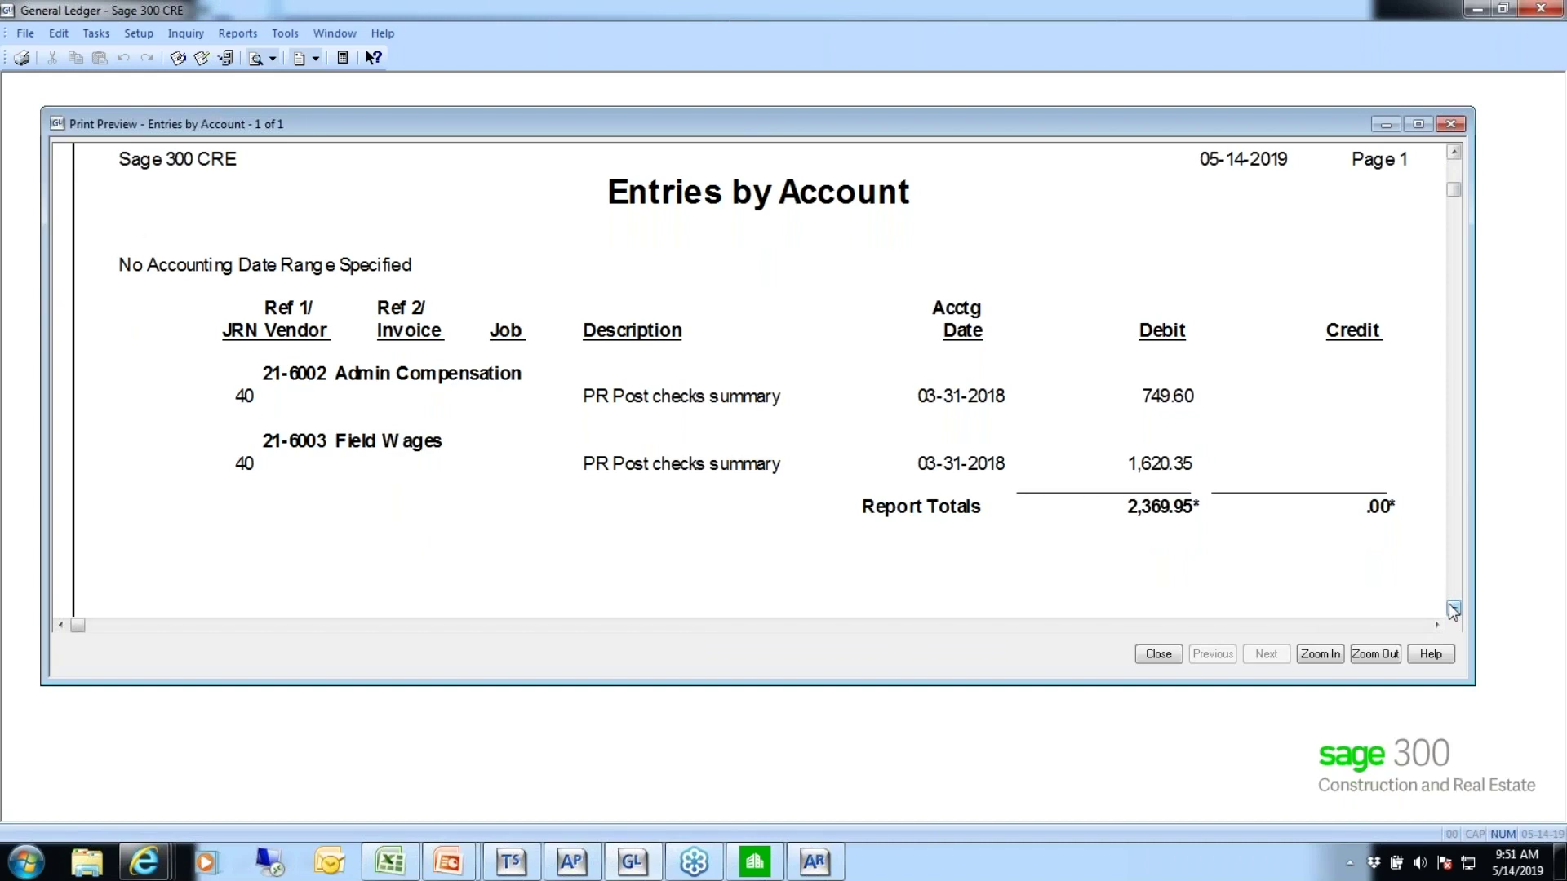
{"action": "left_click", "coordinate": [1158, 654]}
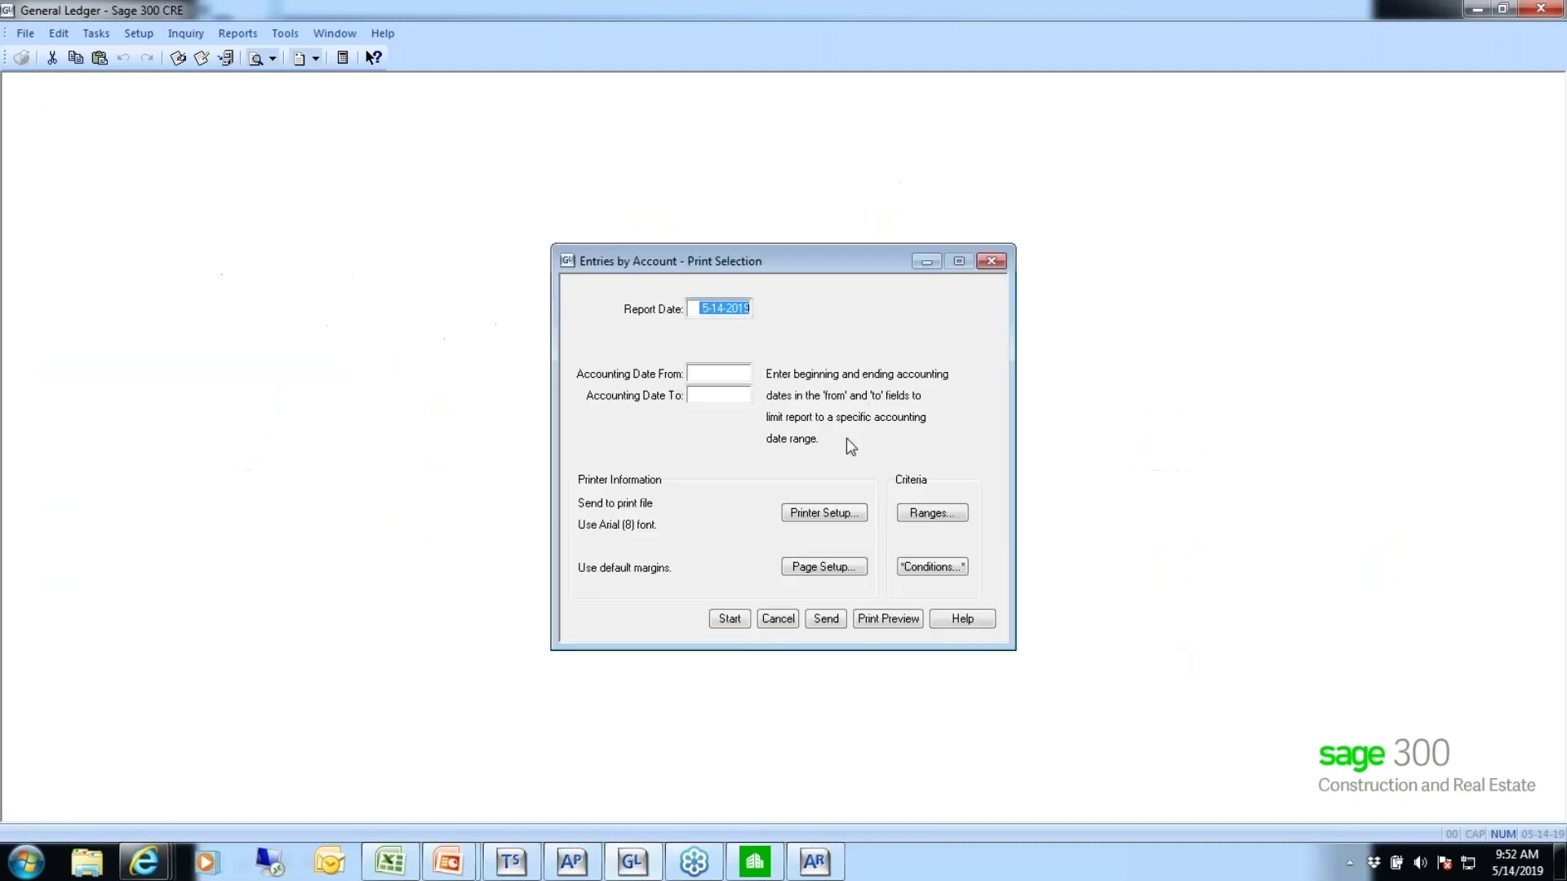
Step: Cancel the old setup and restart Entries by Account using GL Transaction (current)
{"action": "left_click", "coordinate": [776, 620]}
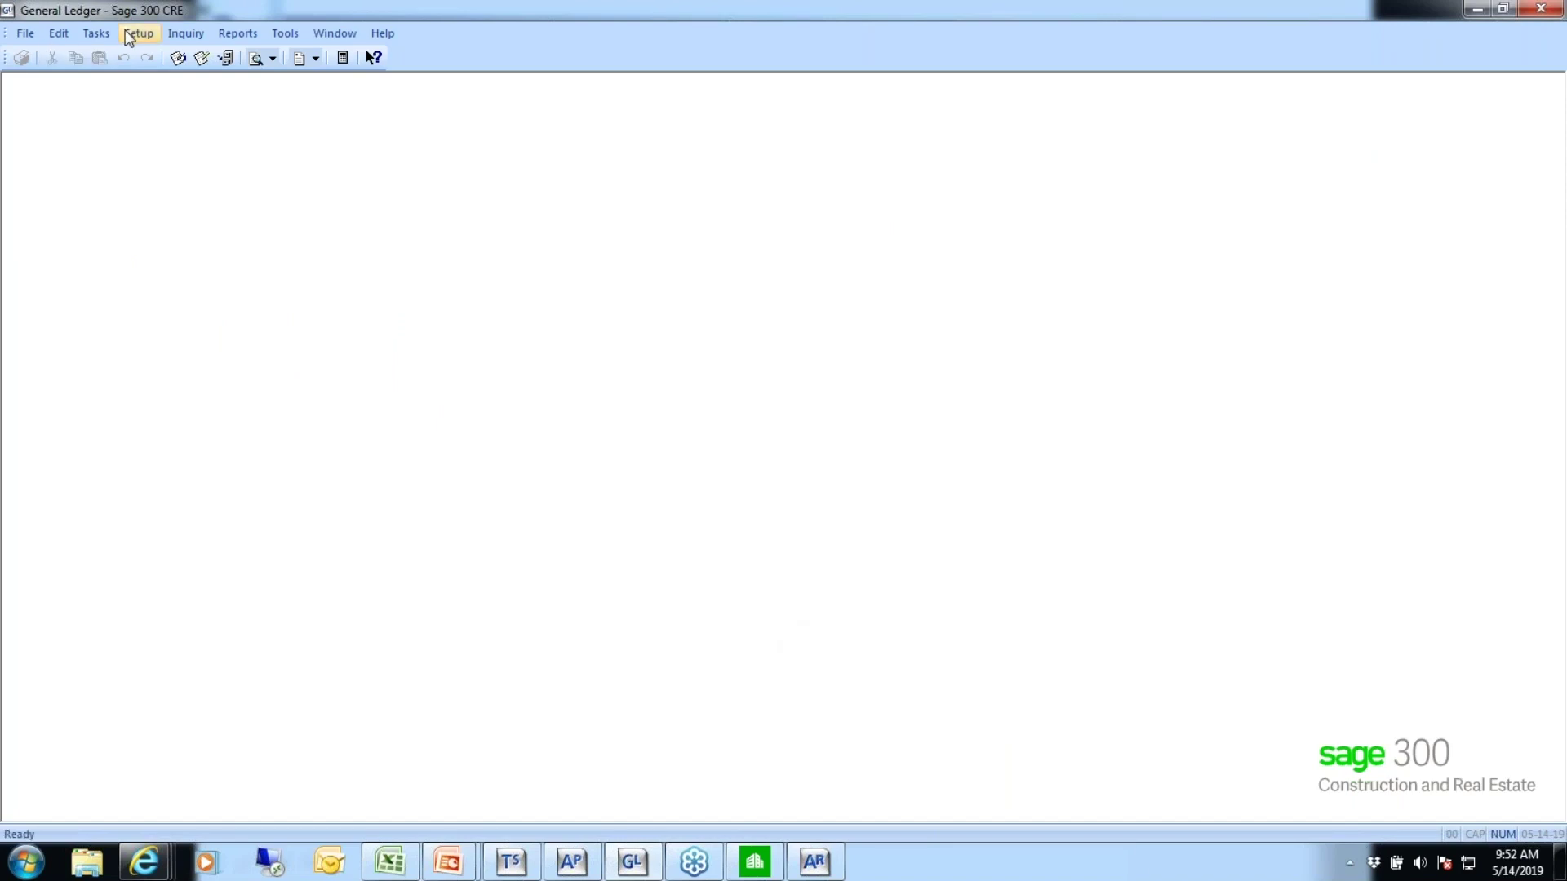
{"action": "left_click", "coordinate": [178, 35]}
{"action": "mouse_move", "coordinate": [231, 33]}
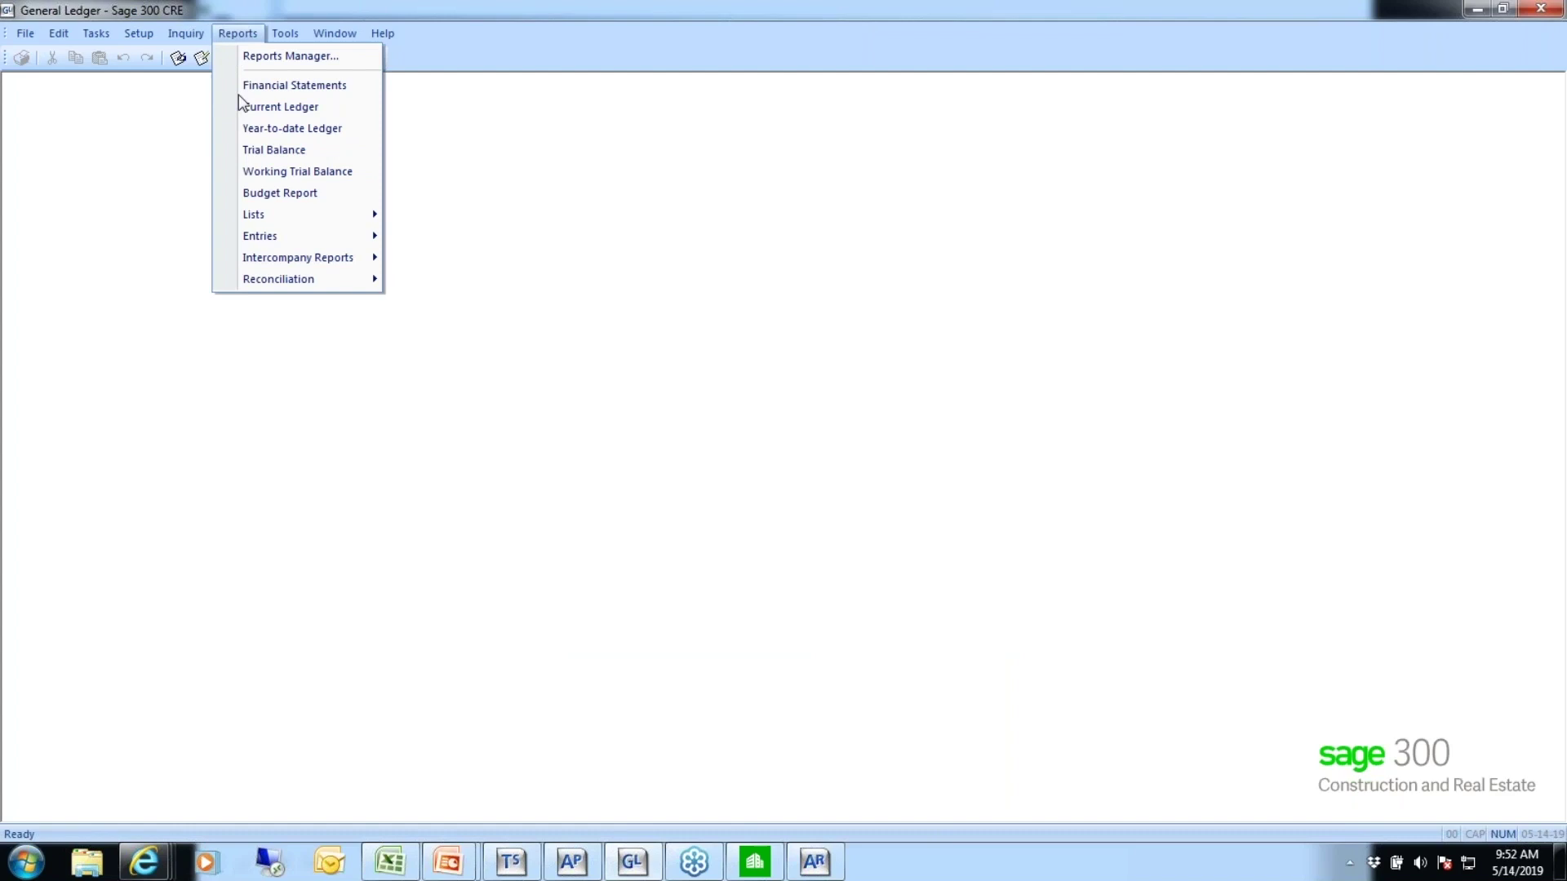
{"action": "mouse_move", "coordinate": [270, 237]}
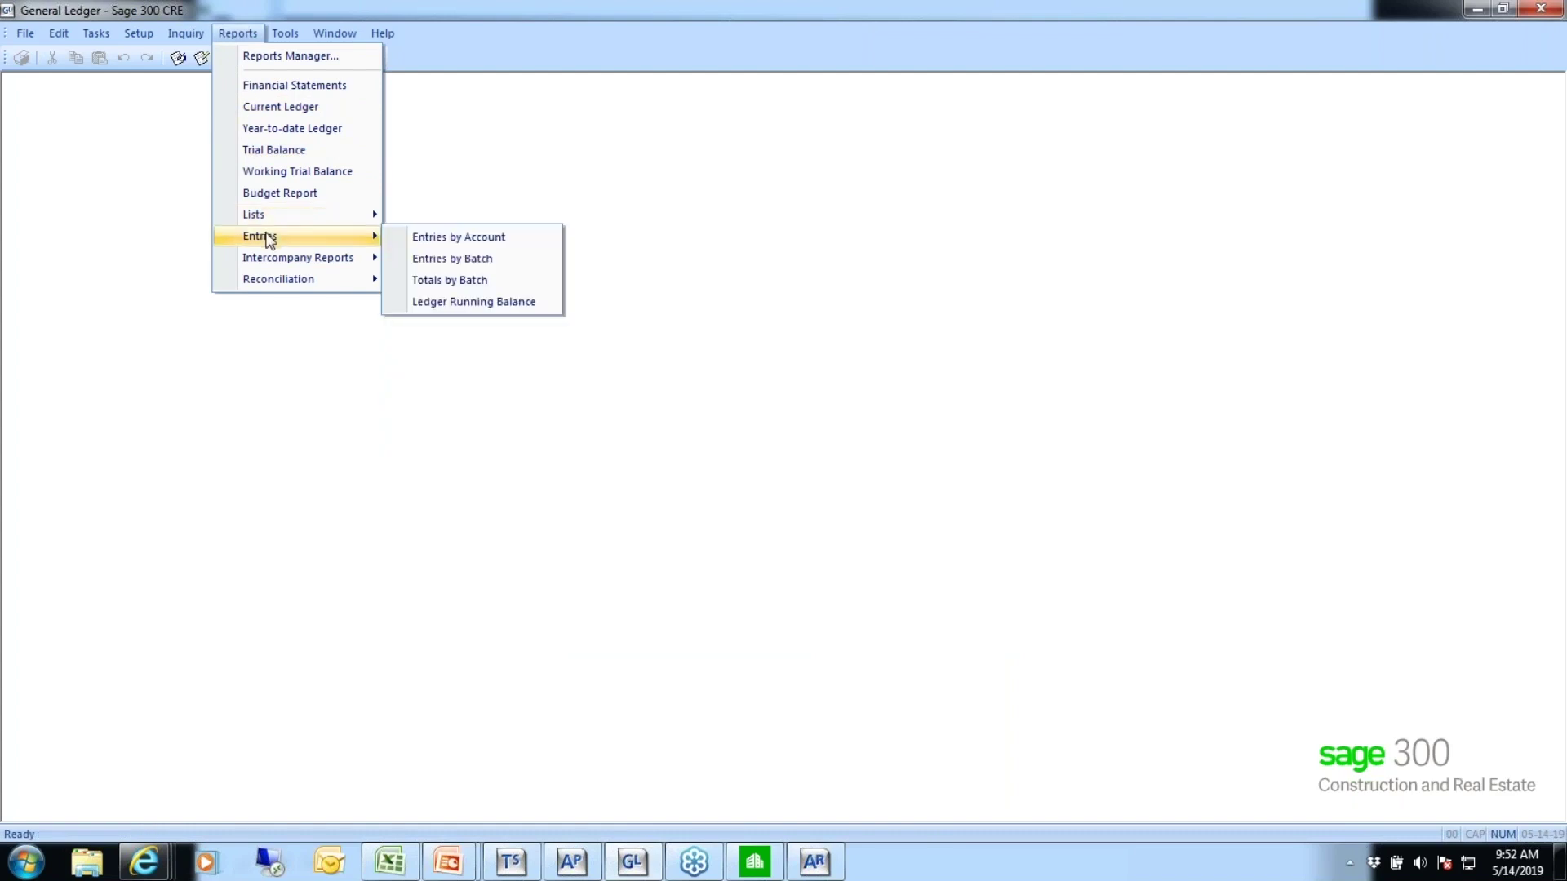
{"action": "left_click", "coordinate": [451, 238]}
{"action": "left_click", "coordinate": [841, 436]}
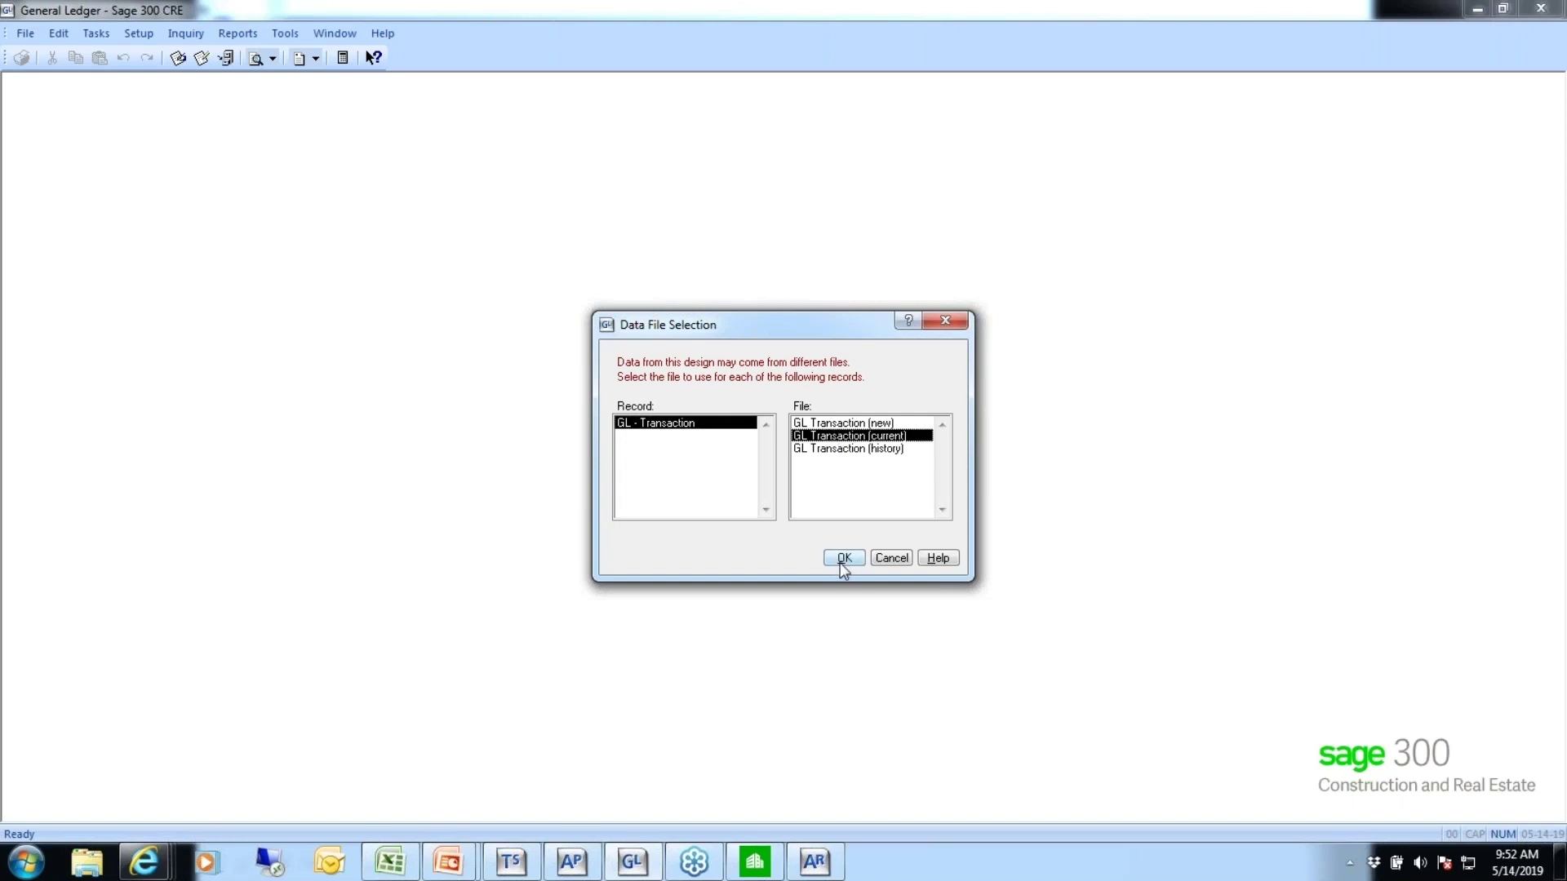
{"action": "left_click", "coordinate": [843, 558]}
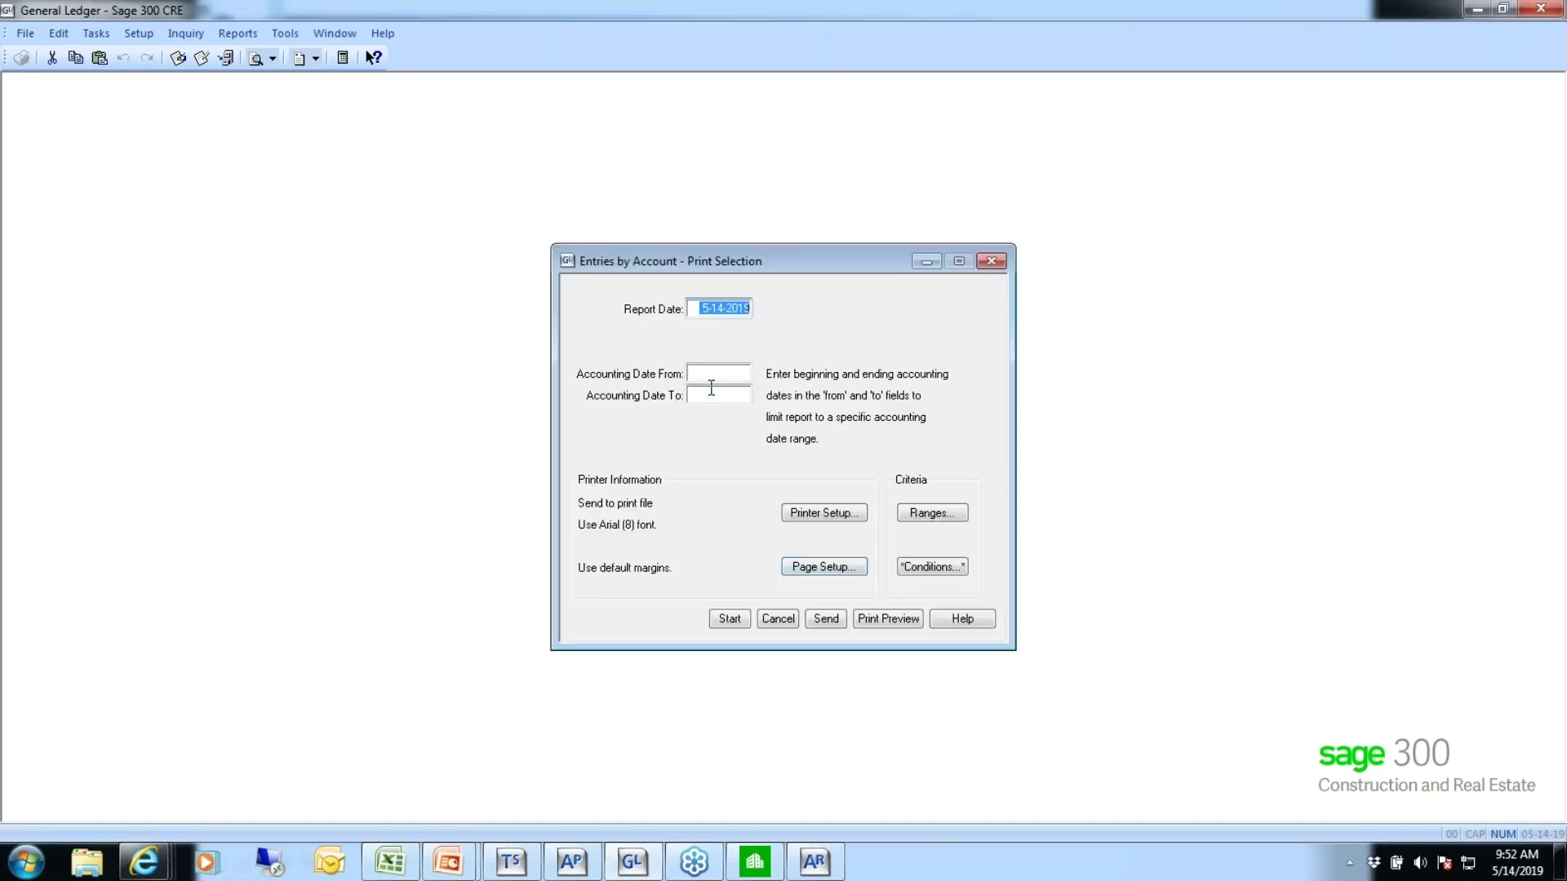
Step: Set the account range to start at 21-1201
{"action": "left_click", "coordinate": [932, 514]}
{"action": "type", "text": "21-1201"}
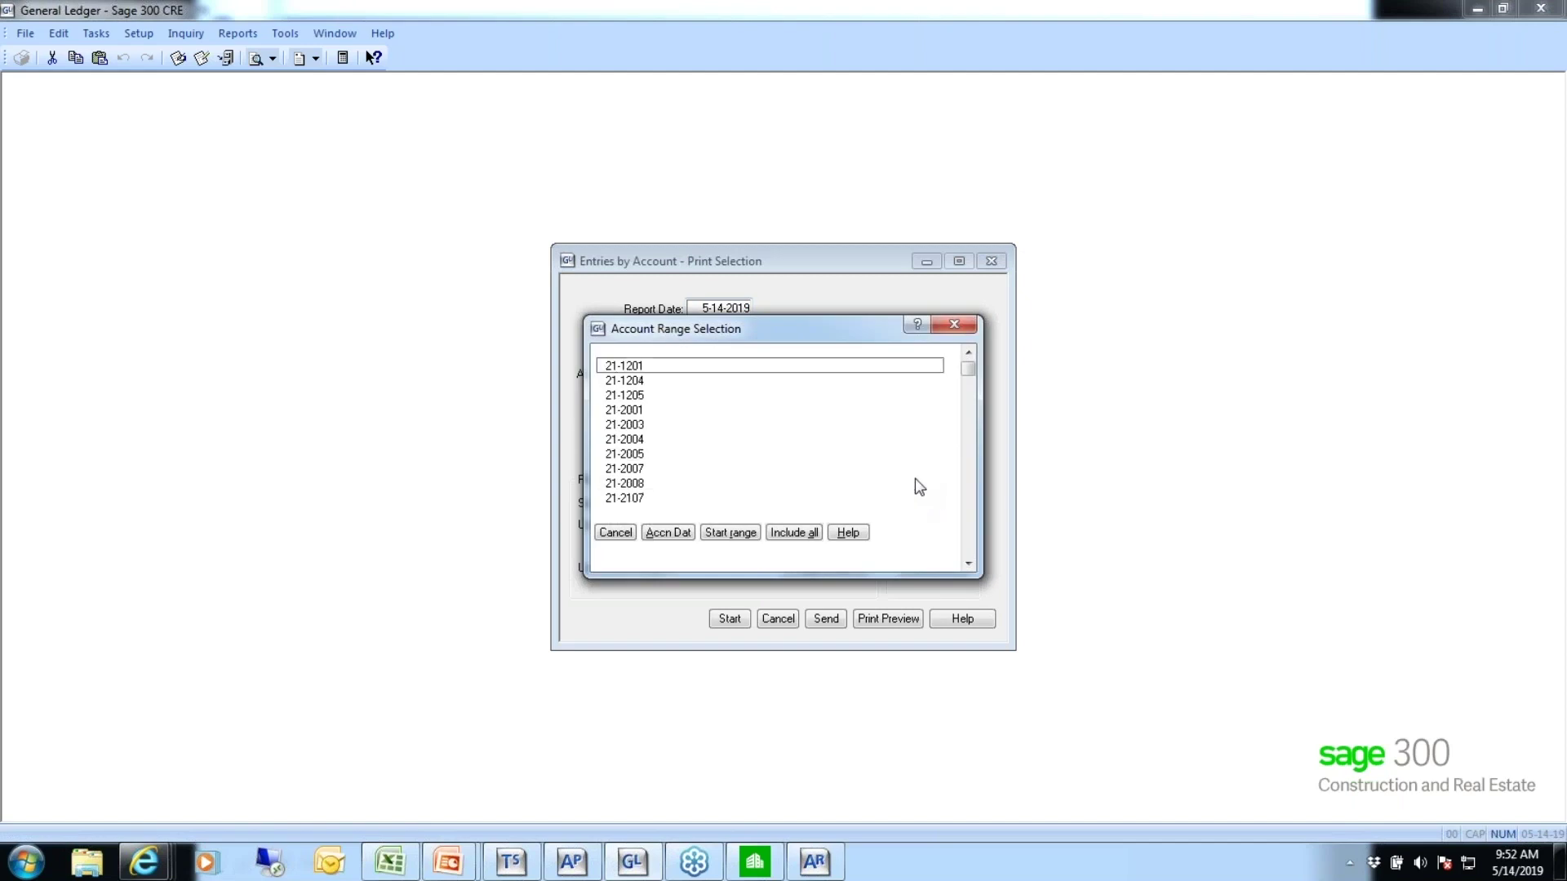
{"action": "left_click", "coordinate": [634, 367]}
{"action": "left_click", "coordinate": [616, 533]}
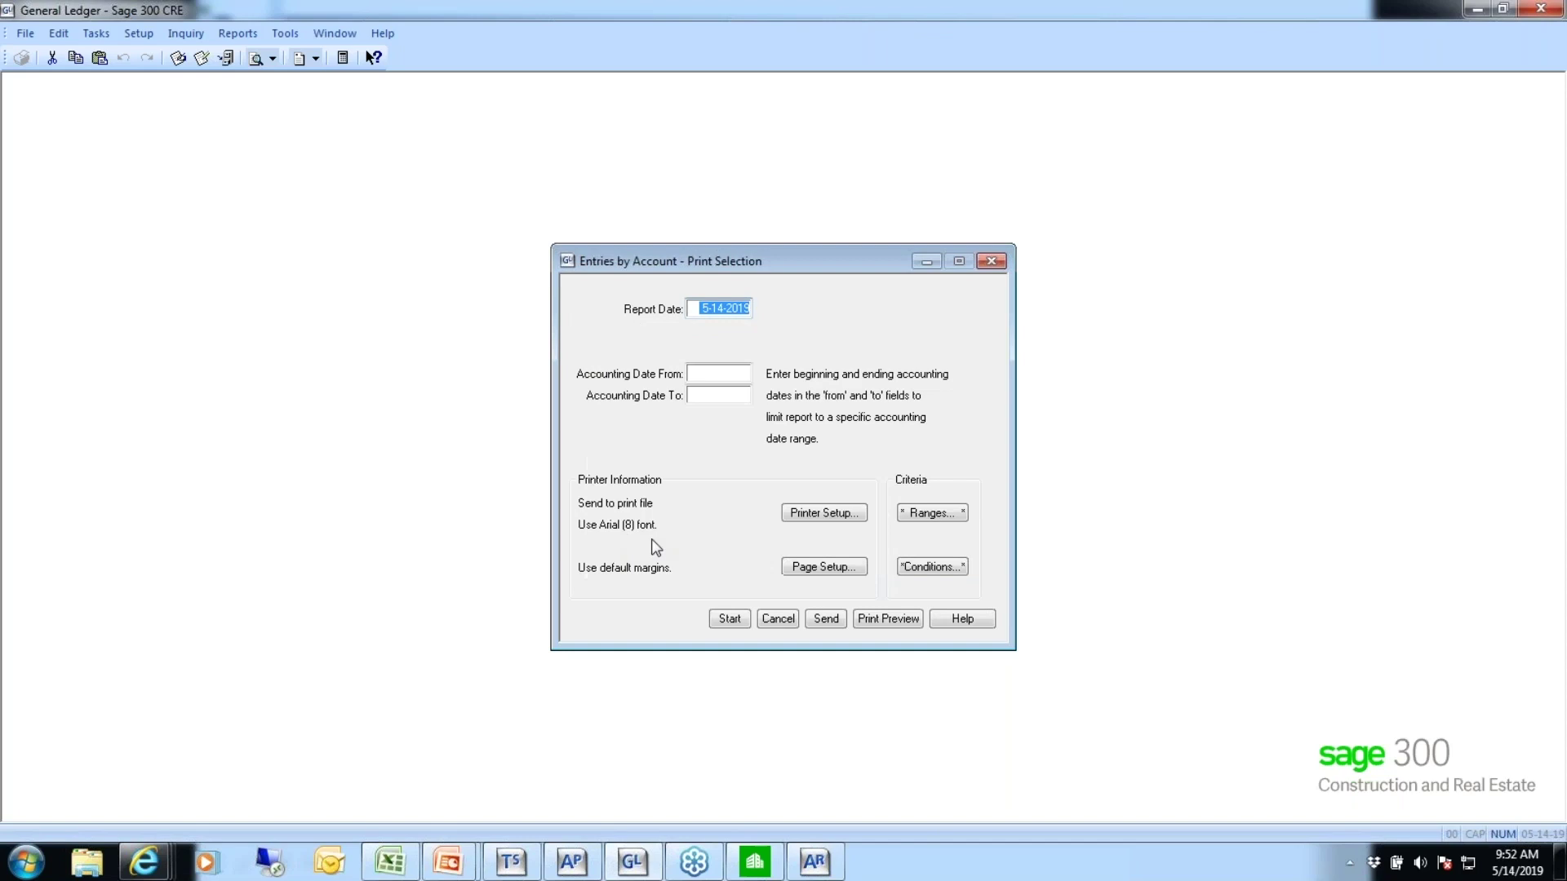
Step: Add an Application of Origin equals GL condition and preview, which finds nothing to print
{"action": "left_click", "coordinate": [953, 570]}
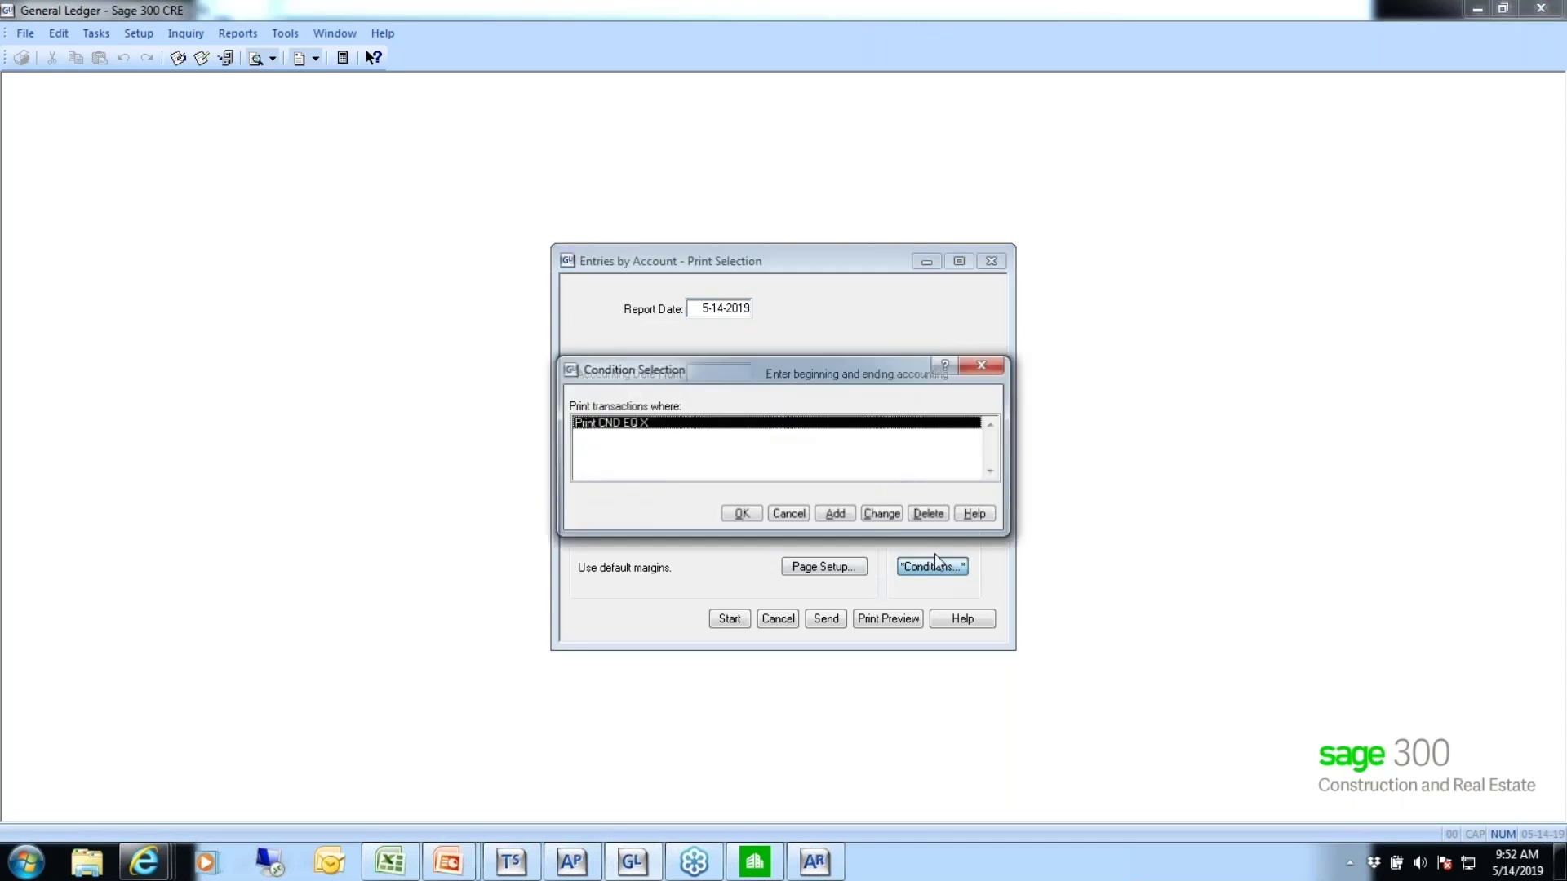
{"action": "left_click", "coordinate": [836, 516]}
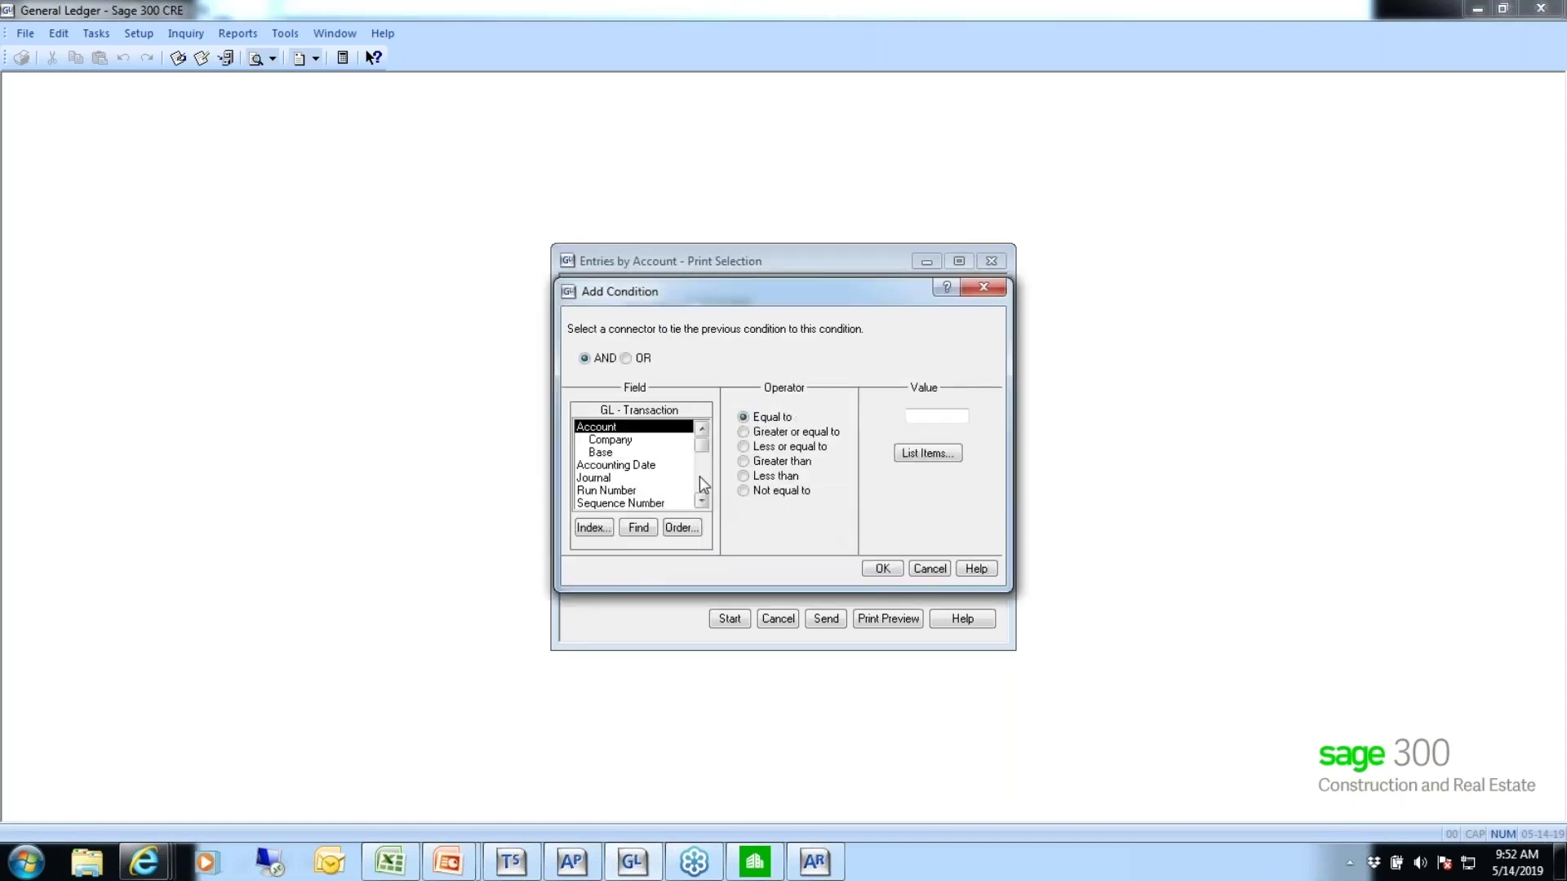
{"action": "scroll", "coordinate": [699, 476], "scroll_direction": "down", "scroll_amount": 5}
{"action": "left_click", "coordinate": [629, 453]}
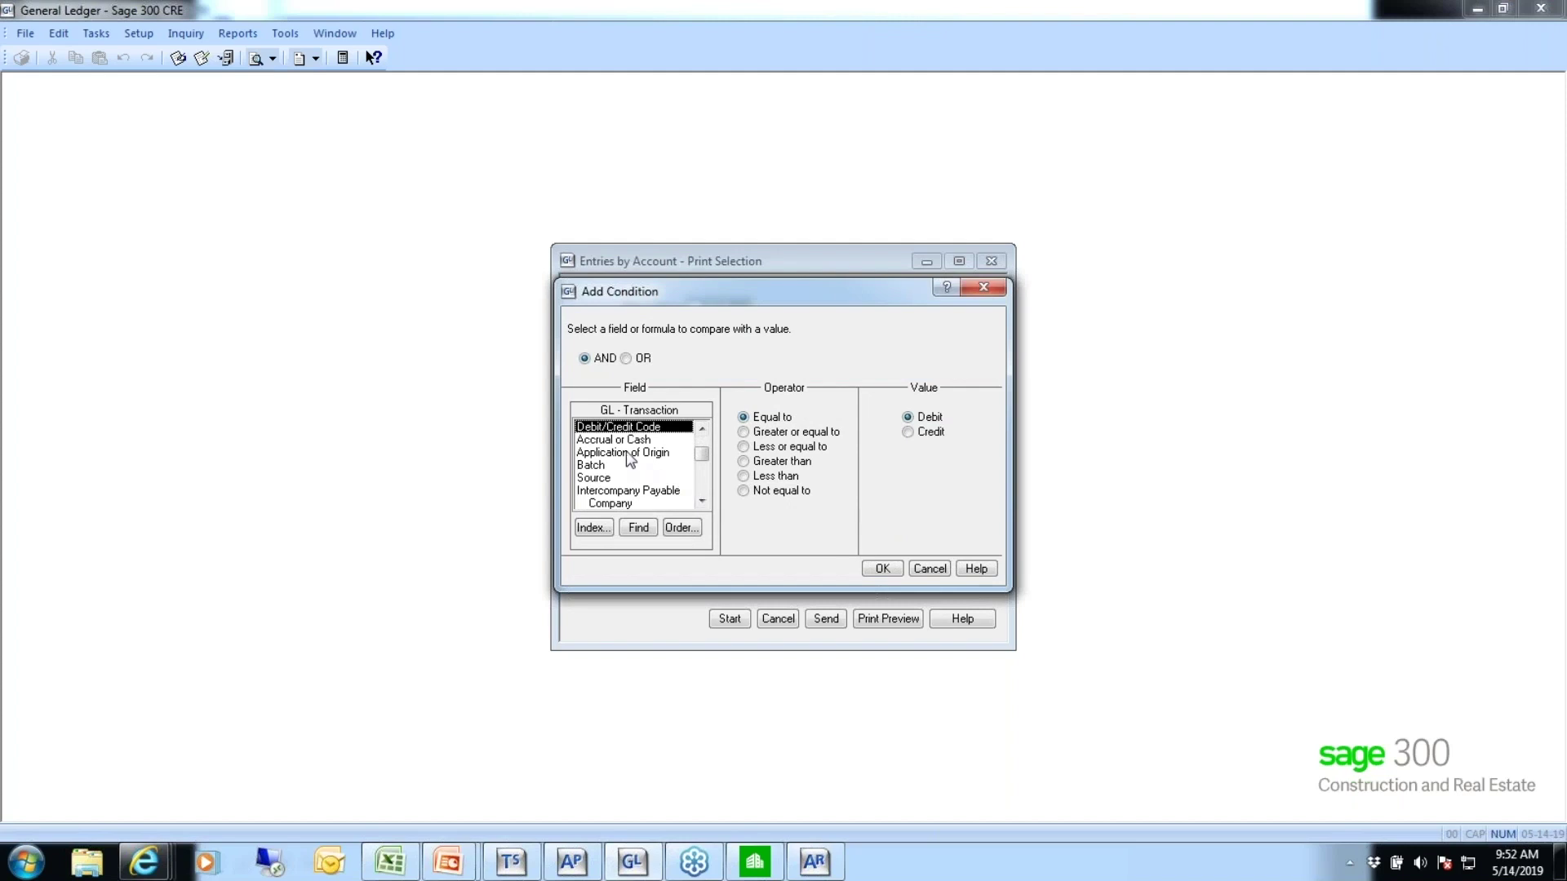
{"action": "left_click", "coordinate": [627, 455]}
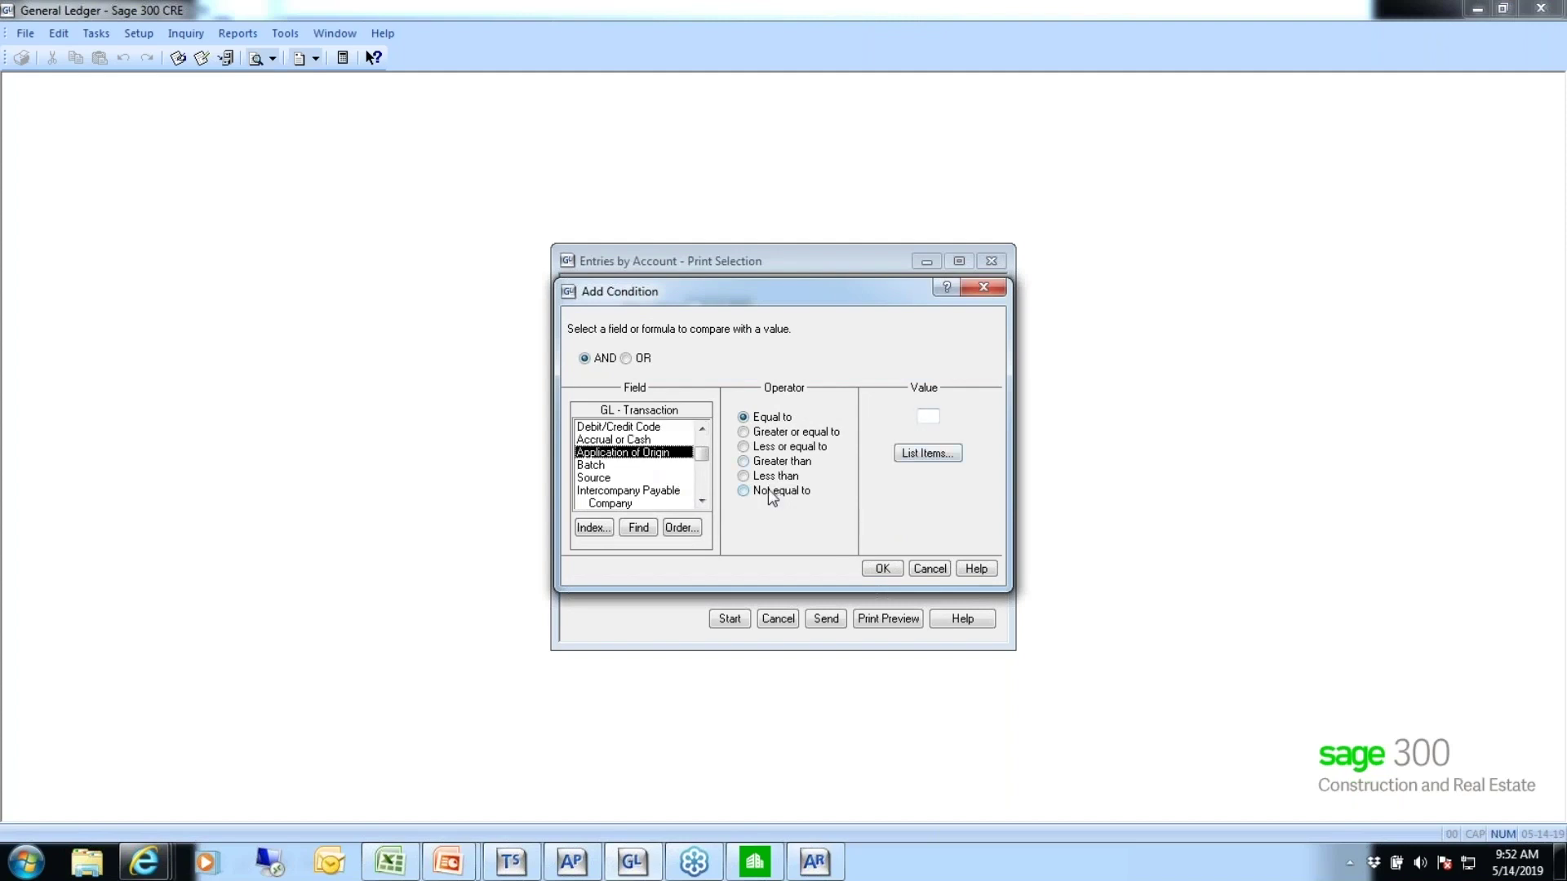
{"action": "left_click", "coordinate": [925, 417]}
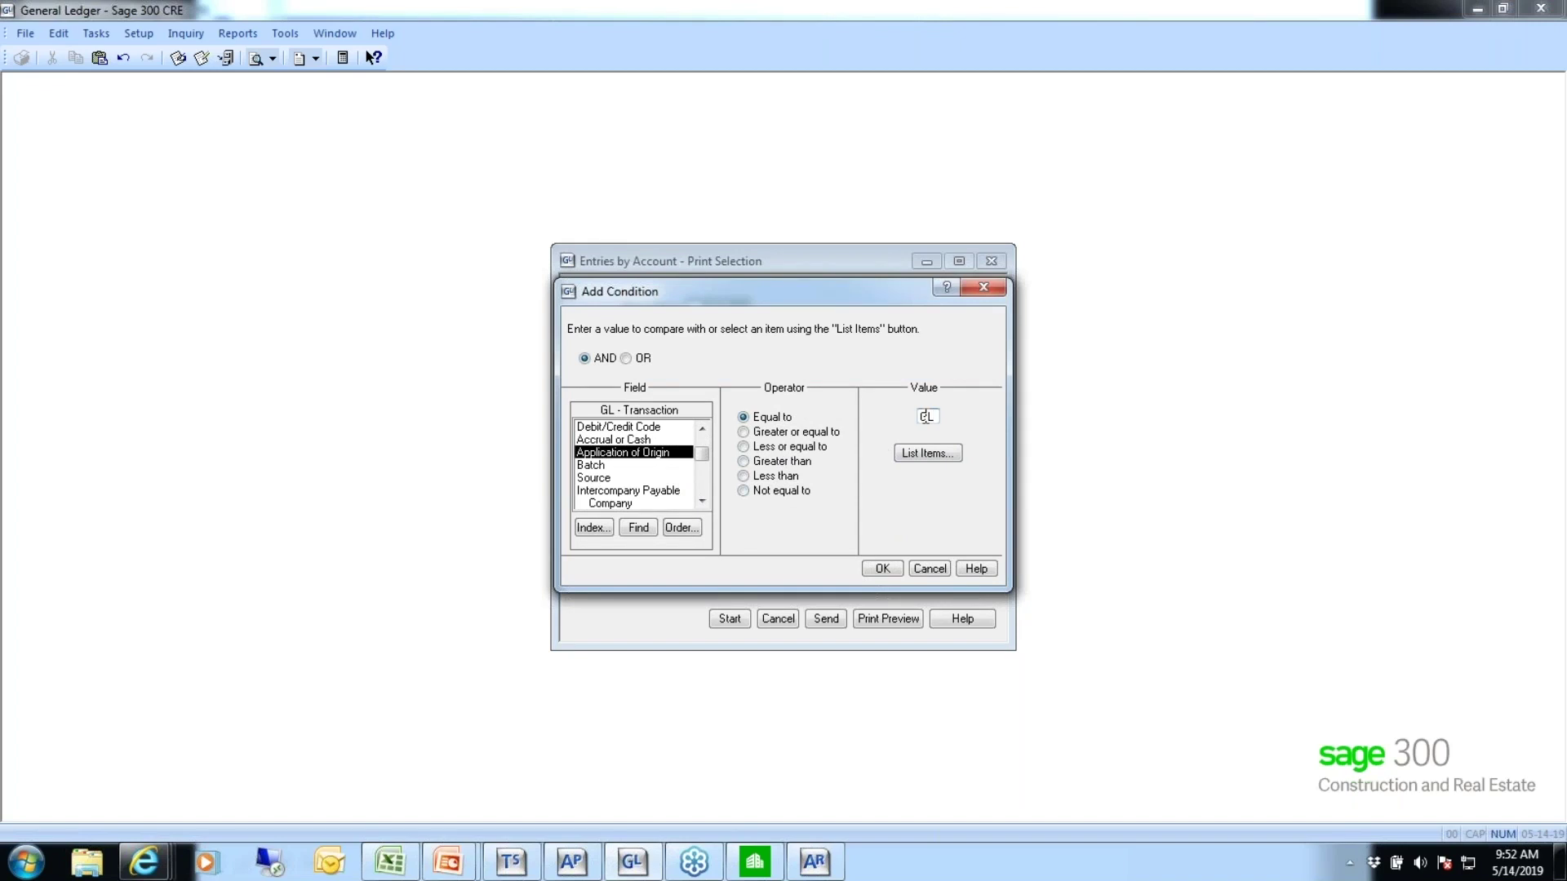
{"action": "left_click", "coordinate": [870, 569]}
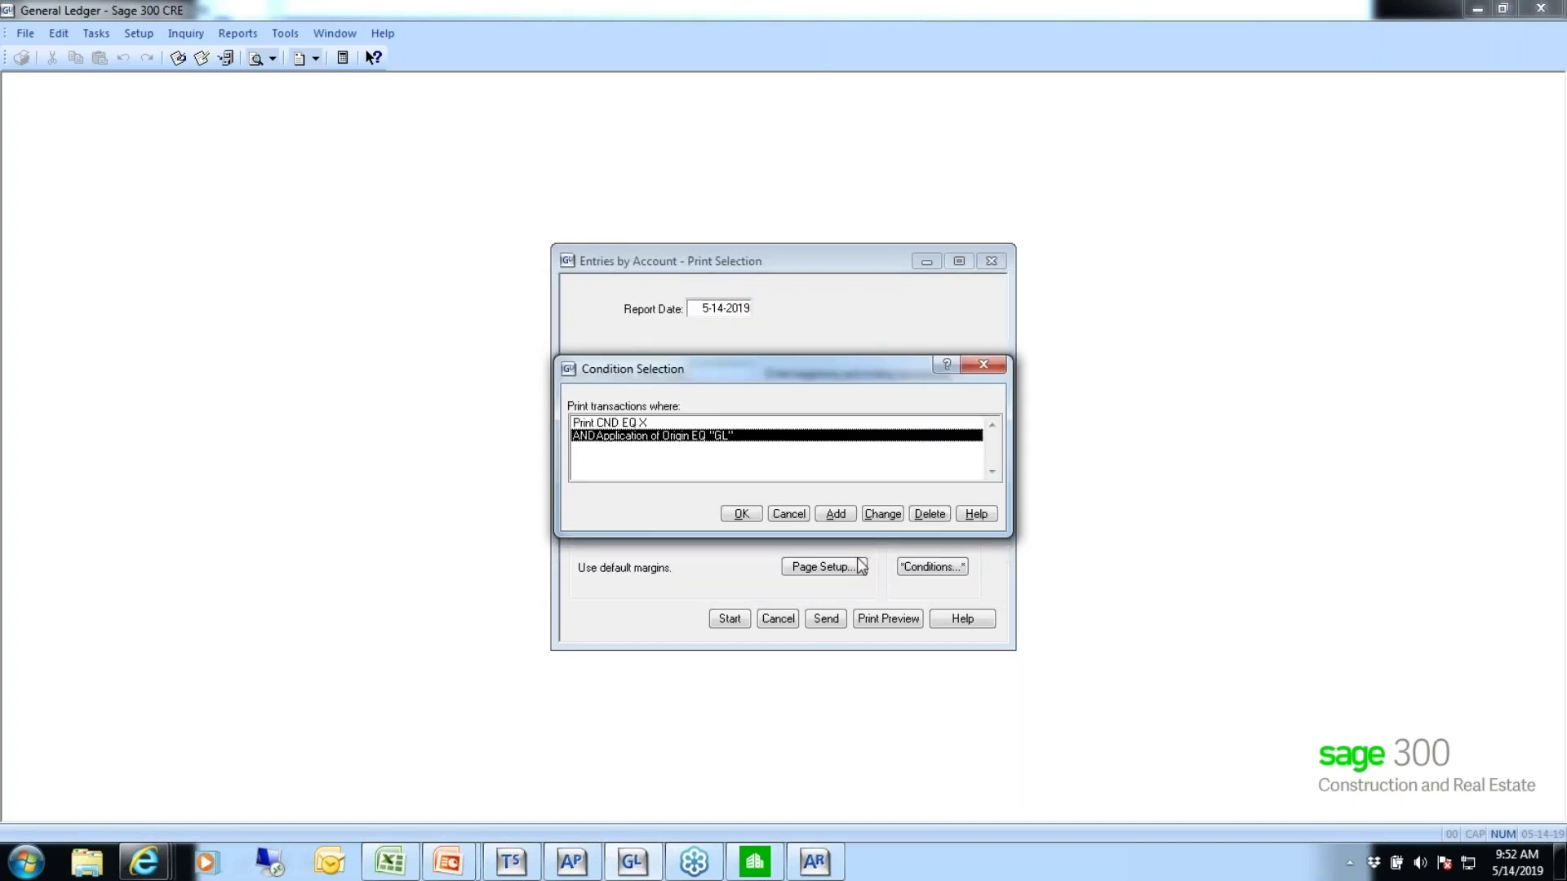
{"action": "left_click", "coordinate": [742, 514]}
{"action": "left_click", "coordinate": [875, 618]}
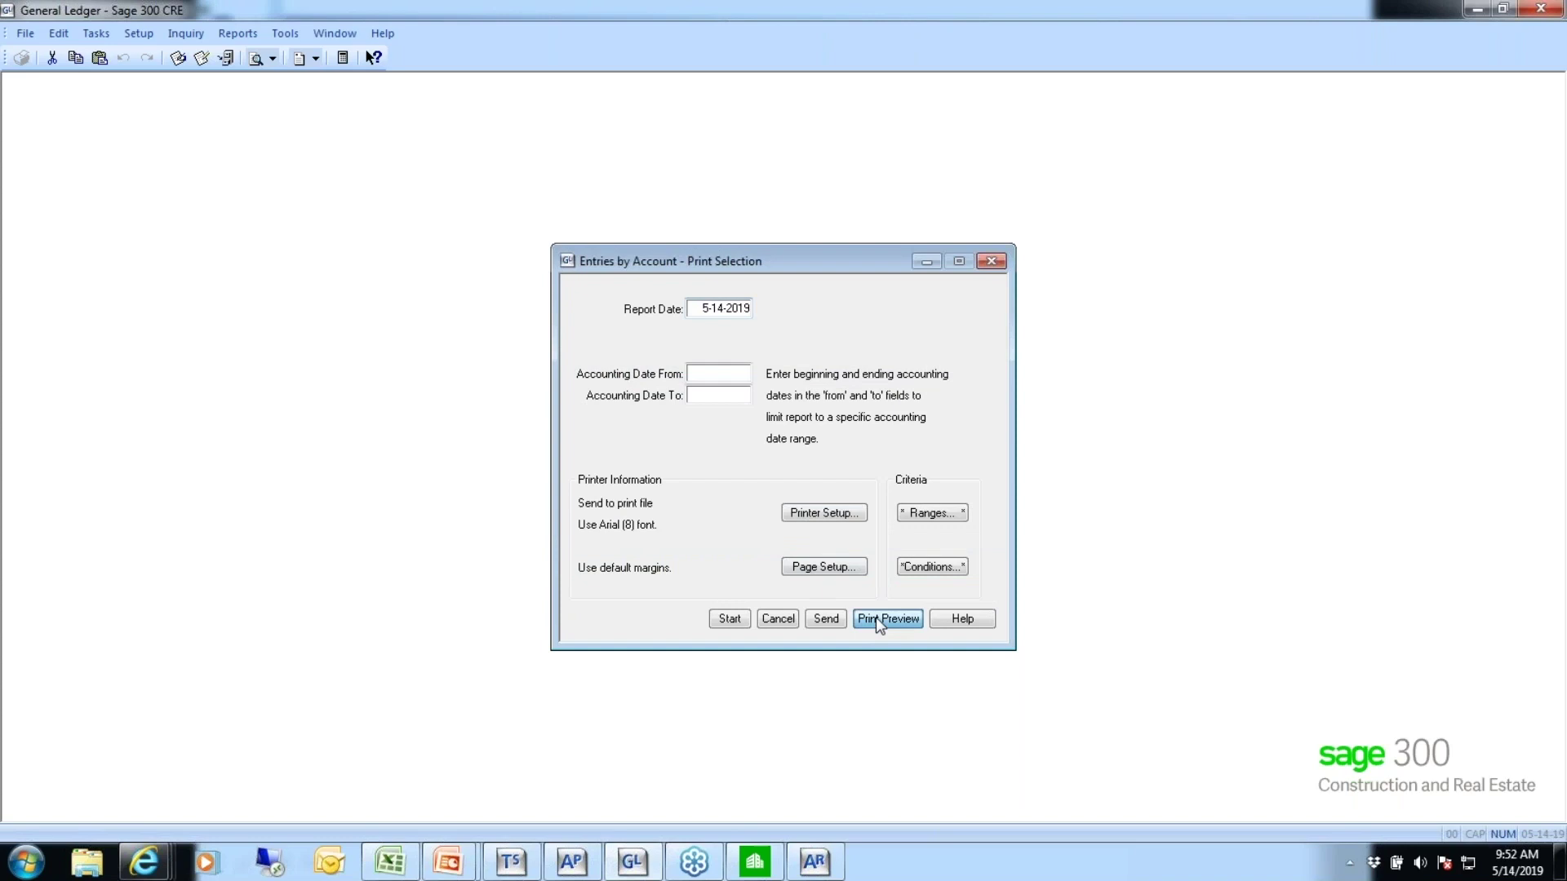
{"action": "left_click", "coordinate": [821, 477]}
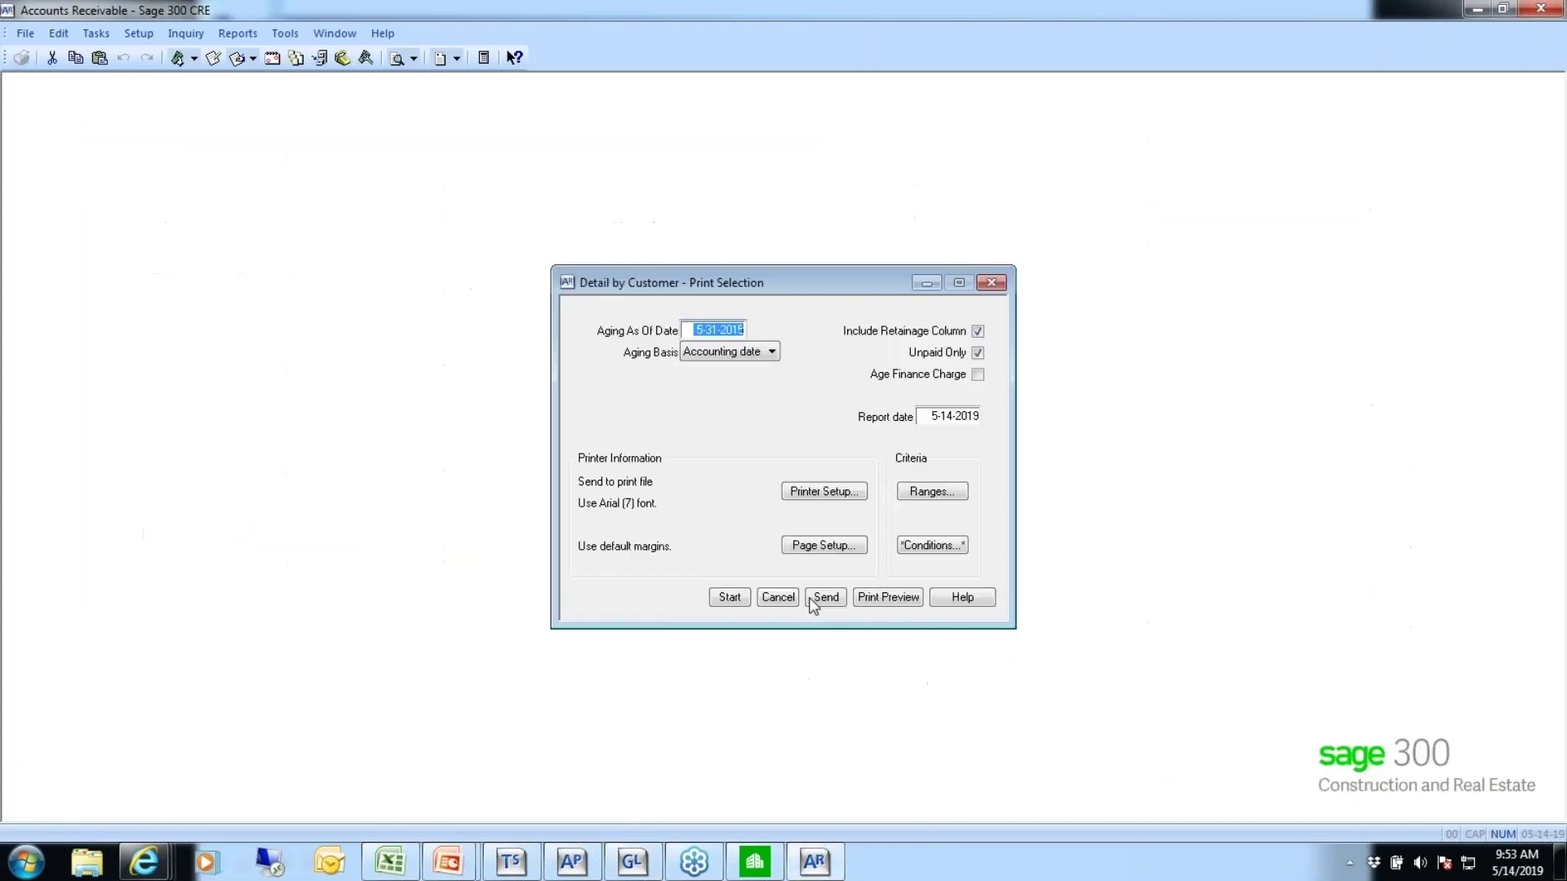
Step: Cancel the aging Print Selection and open Reconciliation > AR Summary, dated 5-14-2019
{"action": "left_click", "coordinate": [802, 605]}
{"action": "left_click", "coordinate": [233, 36]}
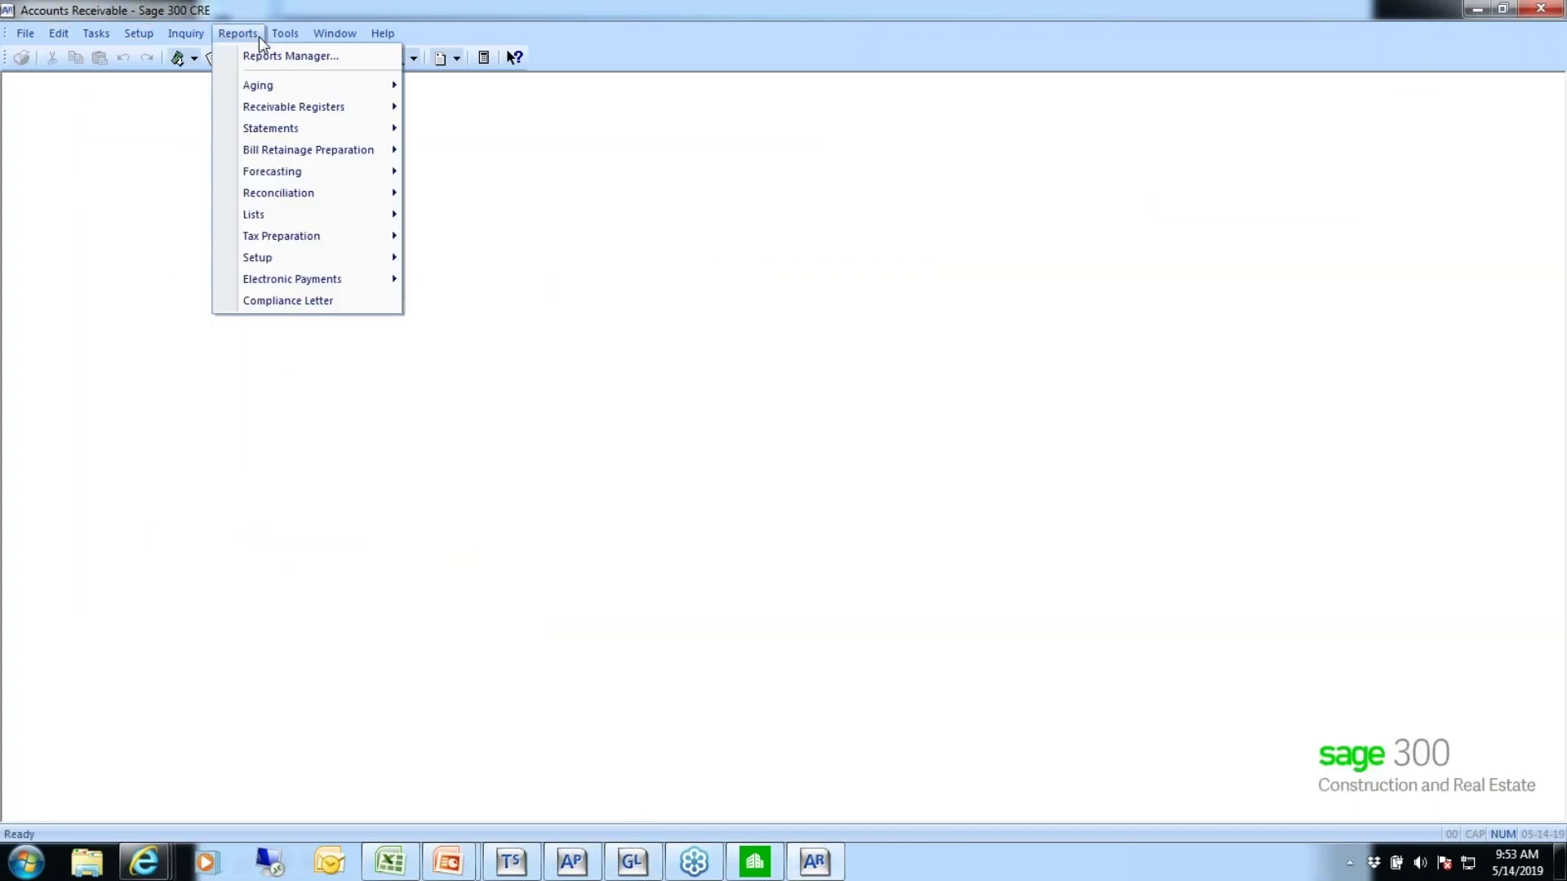
{"action": "mouse_move", "coordinate": [253, 115]}
{"action": "mouse_move", "coordinate": [244, 191]}
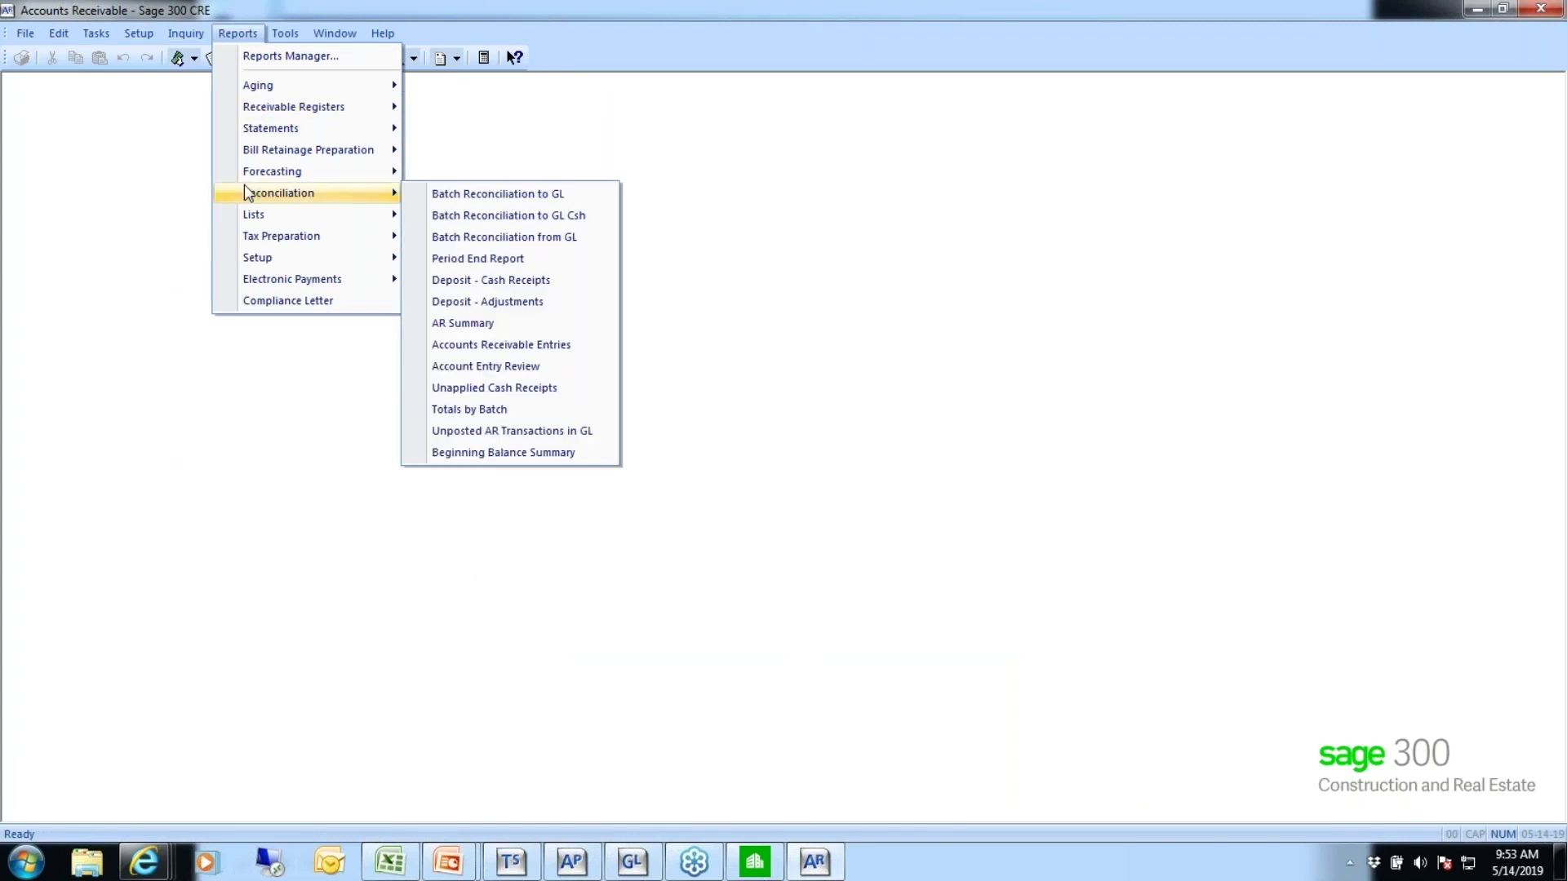
{"action": "left_click", "coordinate": [460, 324]}
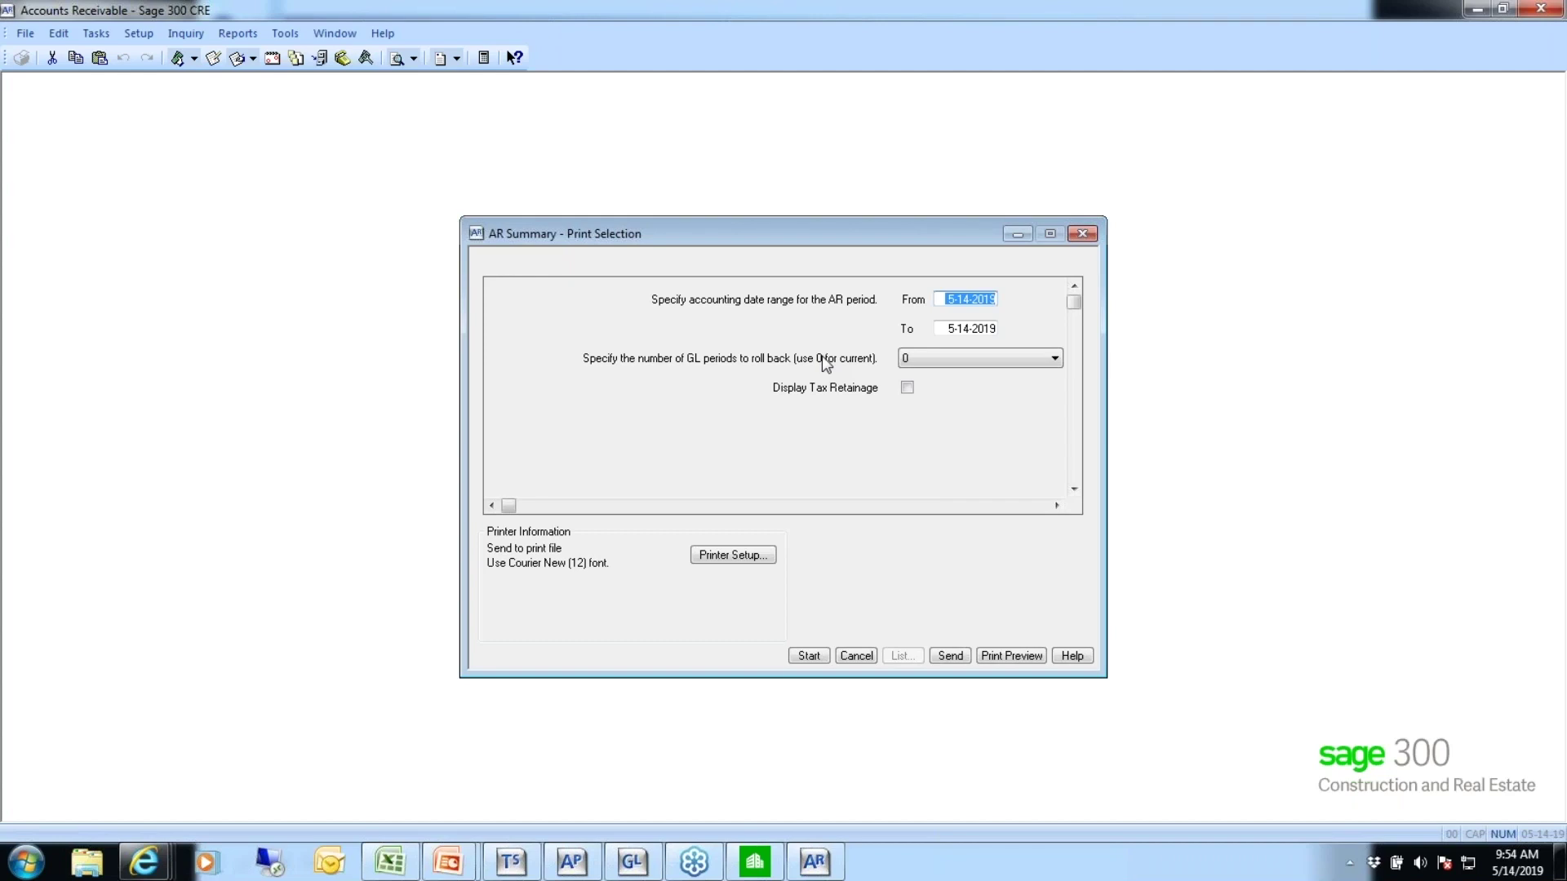
Step: Cancel the AR Summary - Print Selection dialog
{"action": "left_click", "coordinate": [856, 655]}
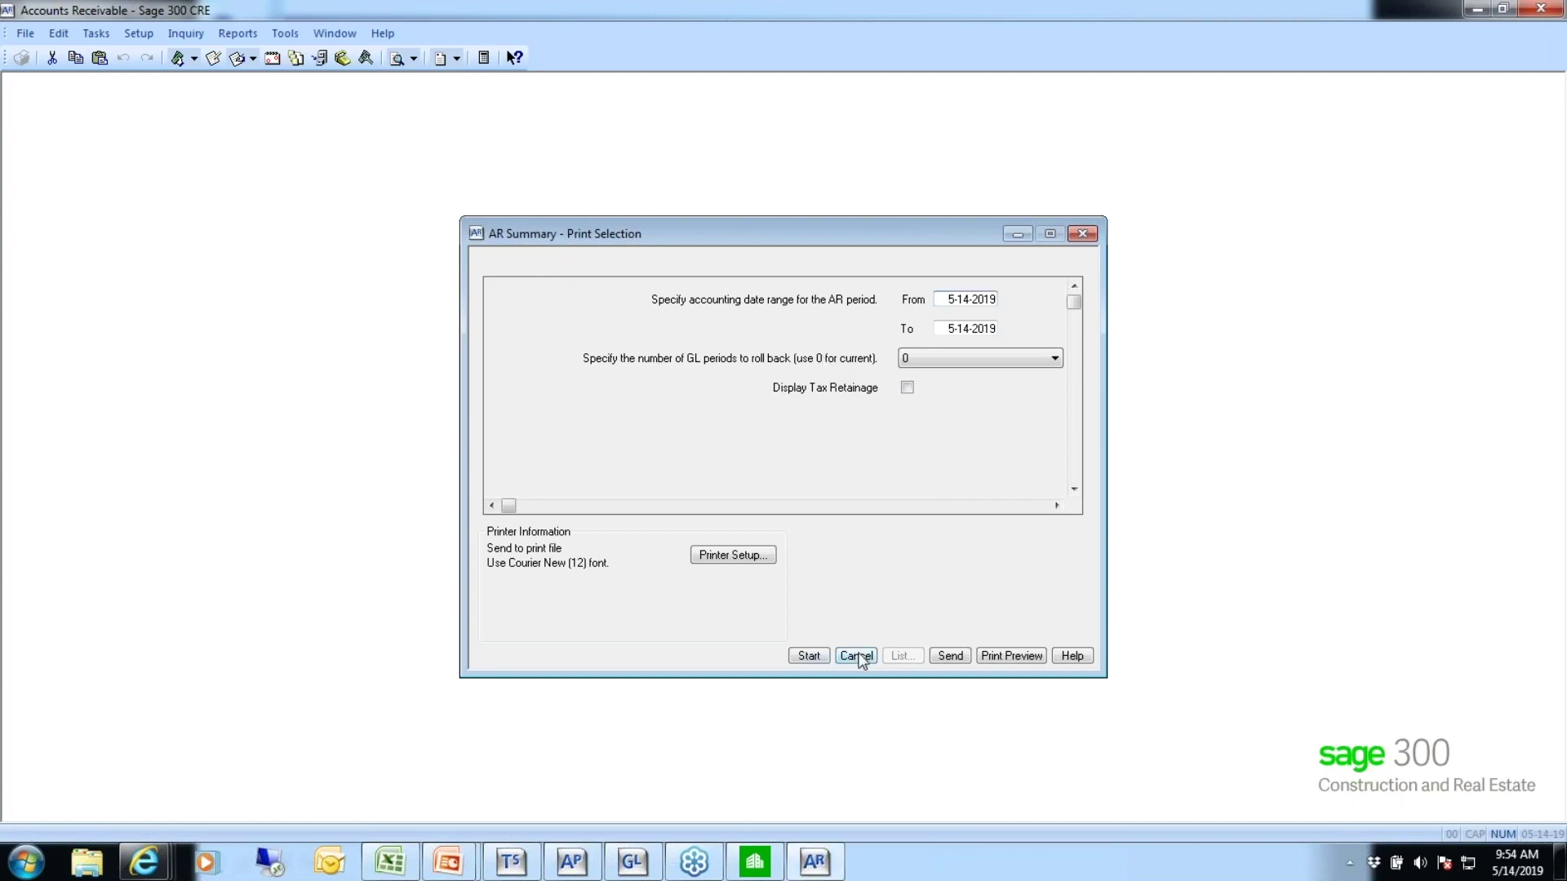